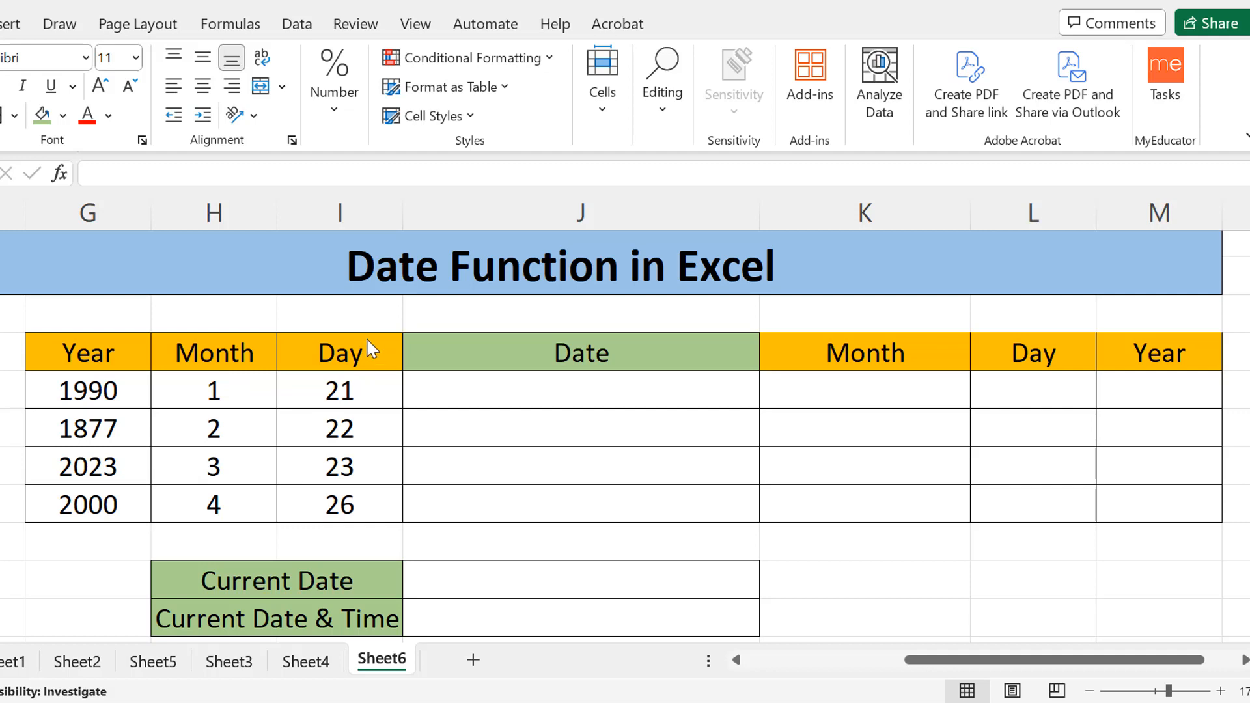
# - Enter =DATE(G7,H7,I7) in cell J7 to build the first date from its year, month and day
pyautogui.click(538, 392)
pyautogui.doubleClick(537, 392)
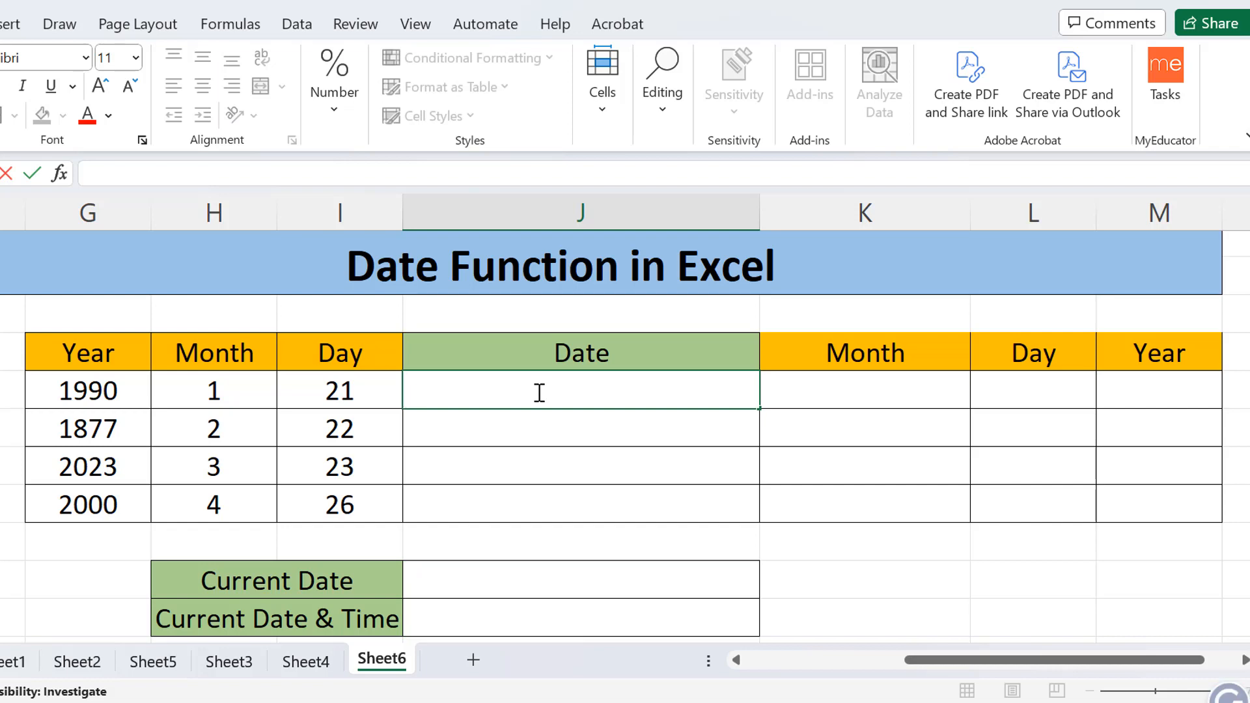
pyautogui.write('=')
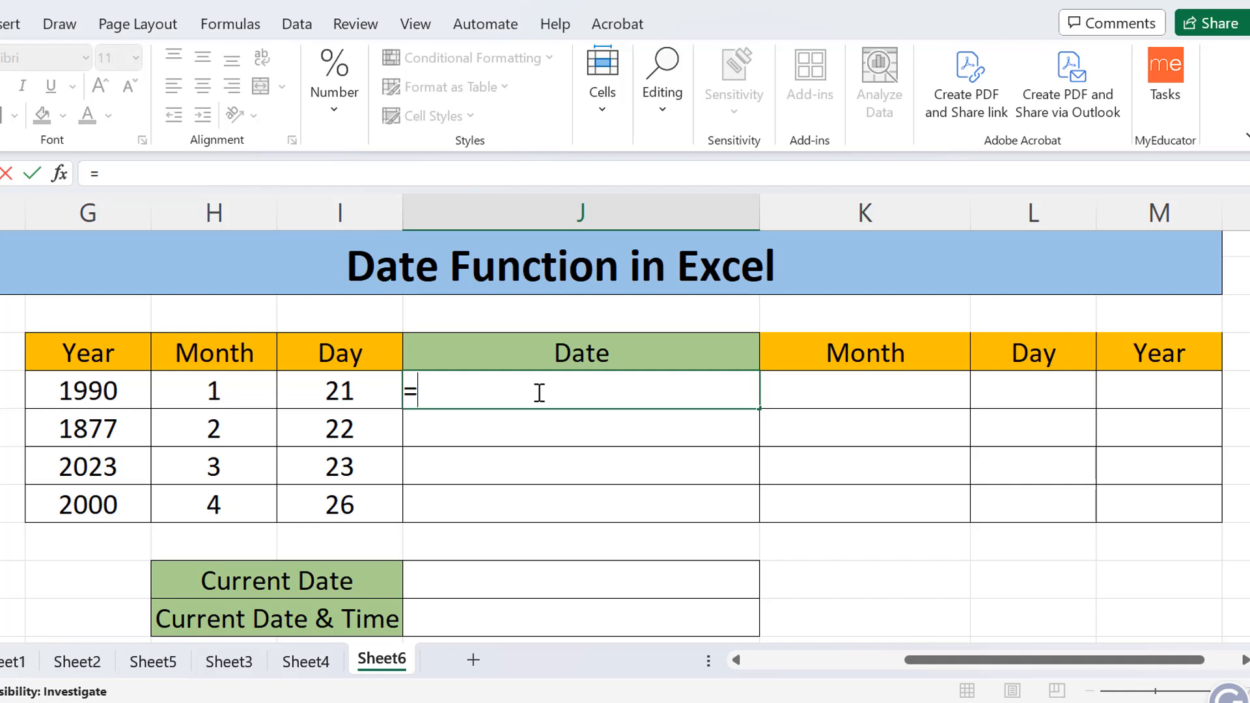
pyautogui.write('da')
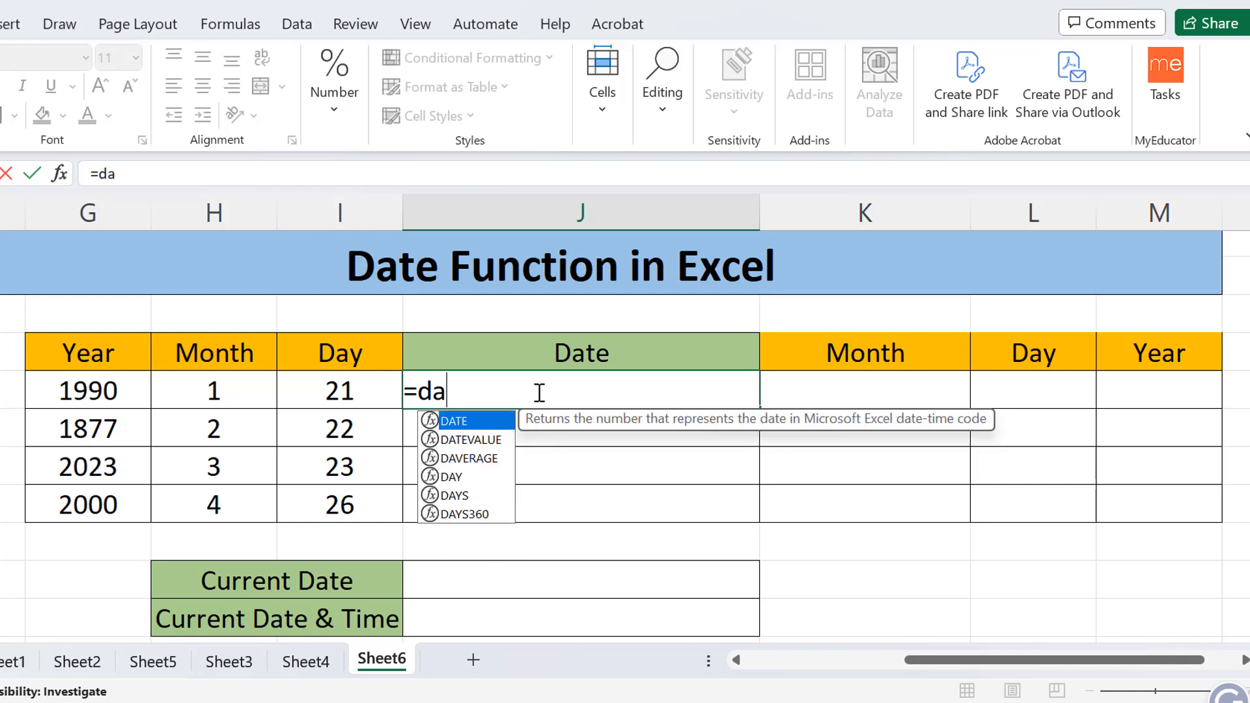
pyautogui.doubleClick(455, 423)
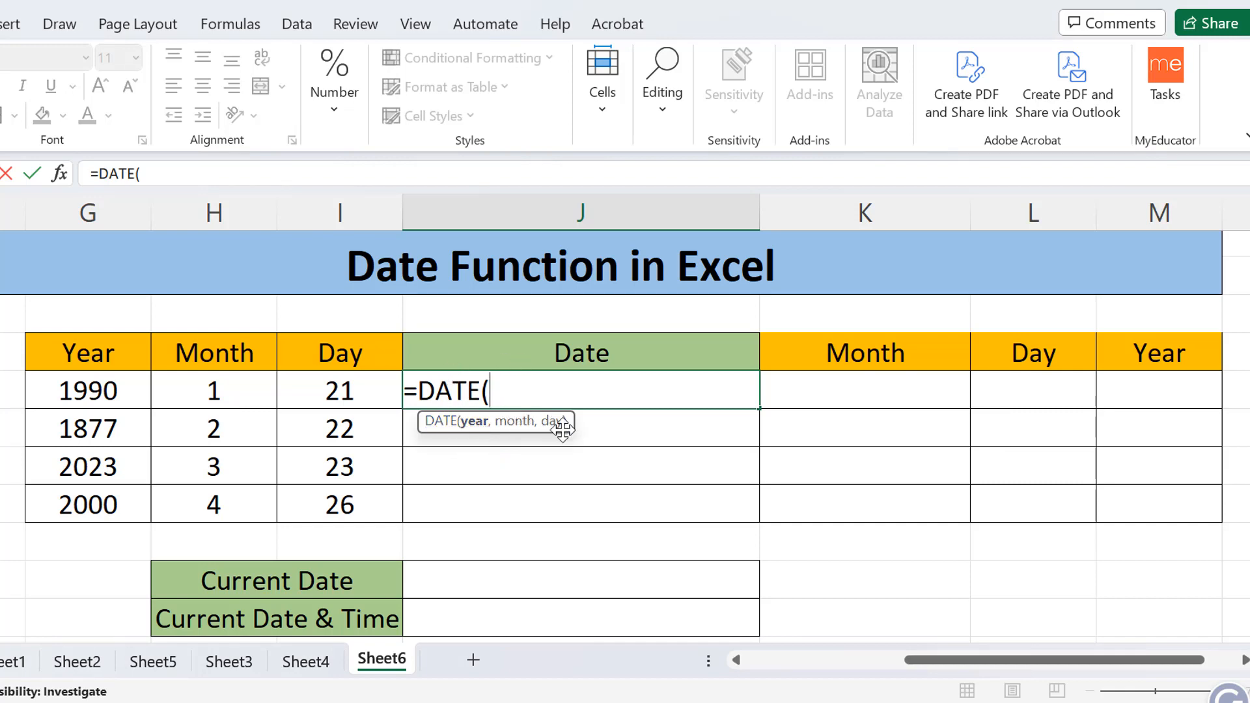
pyautogui.click(81, 391)
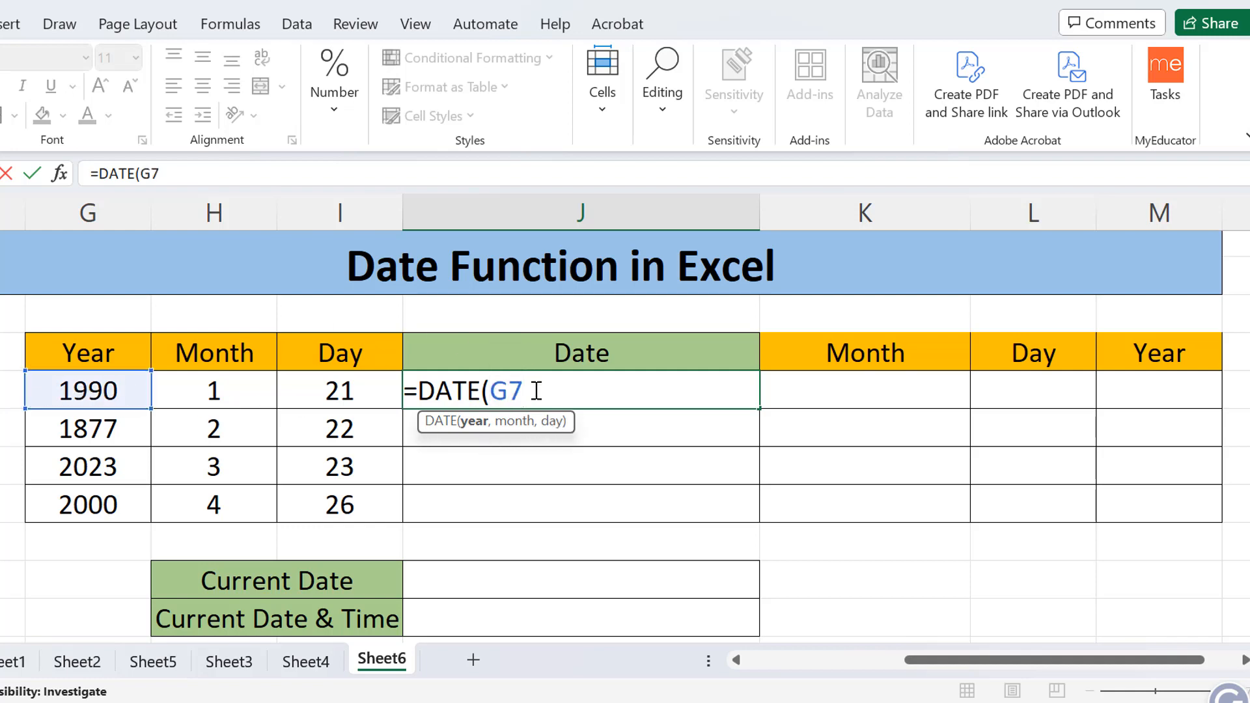
pyautogui.write(',')
pyautogui.click(231, 390)
pyautogui.write(',')
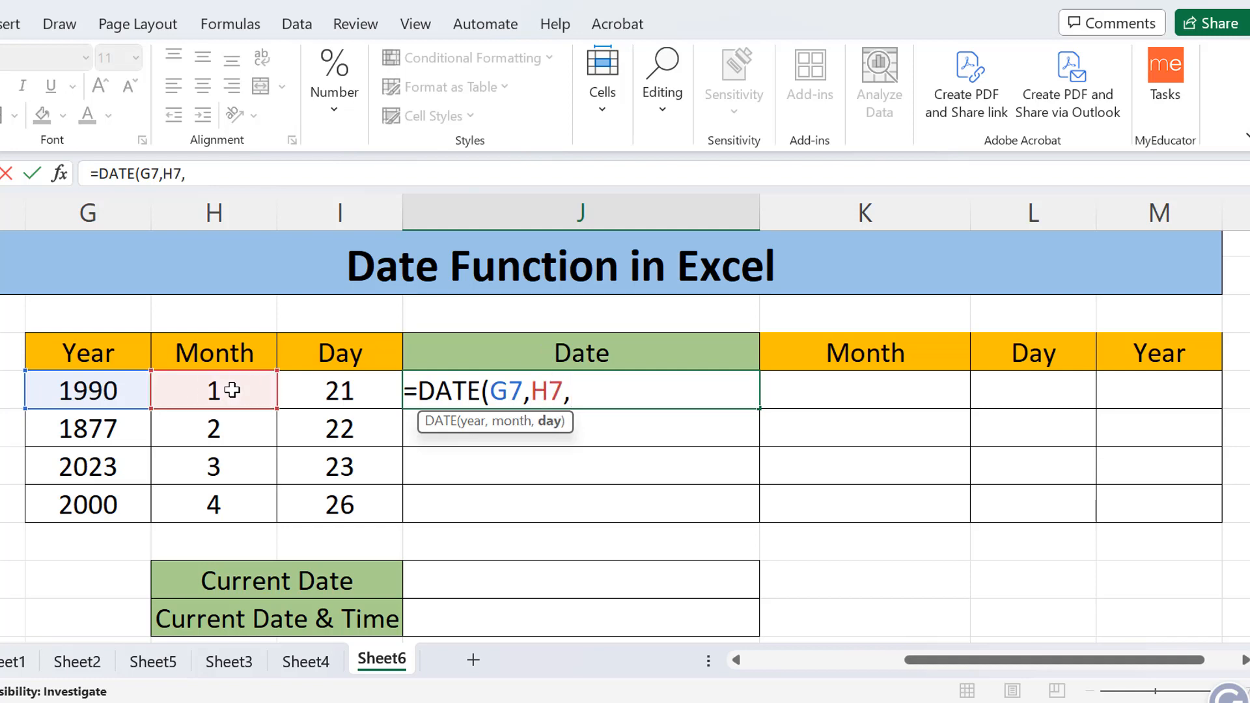
pyautogui.click(357, 390)
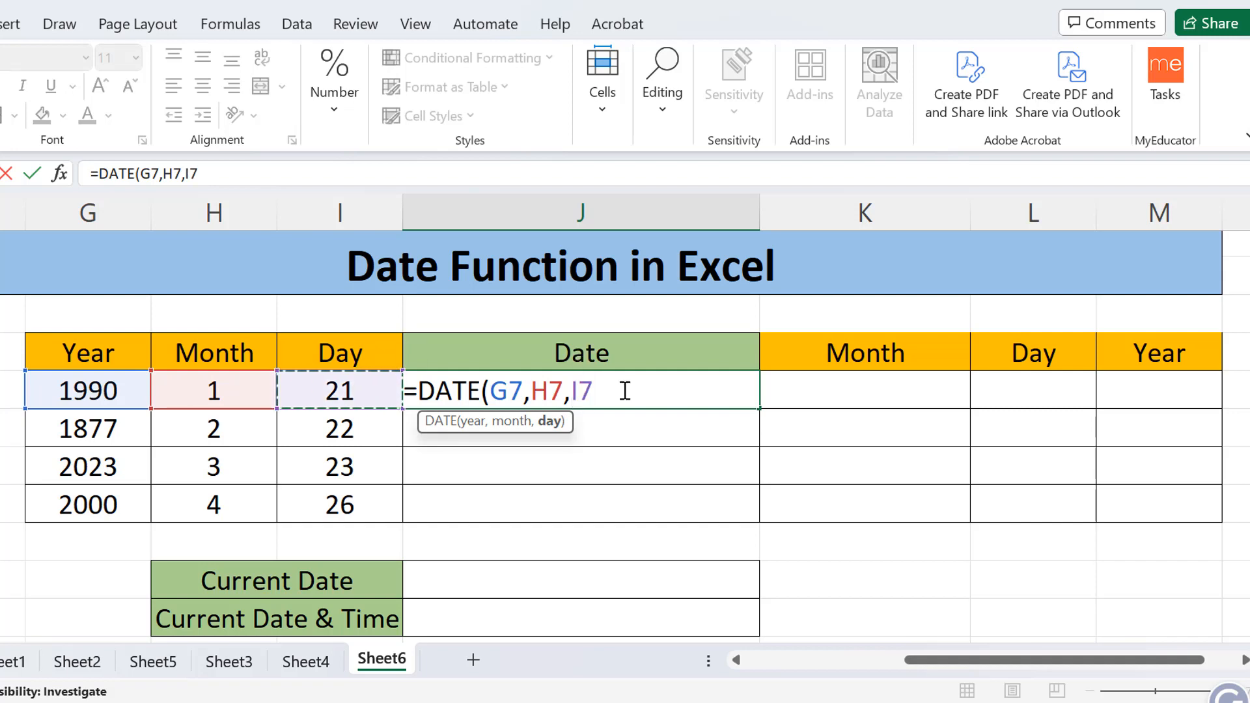
pyautogui.write(')')
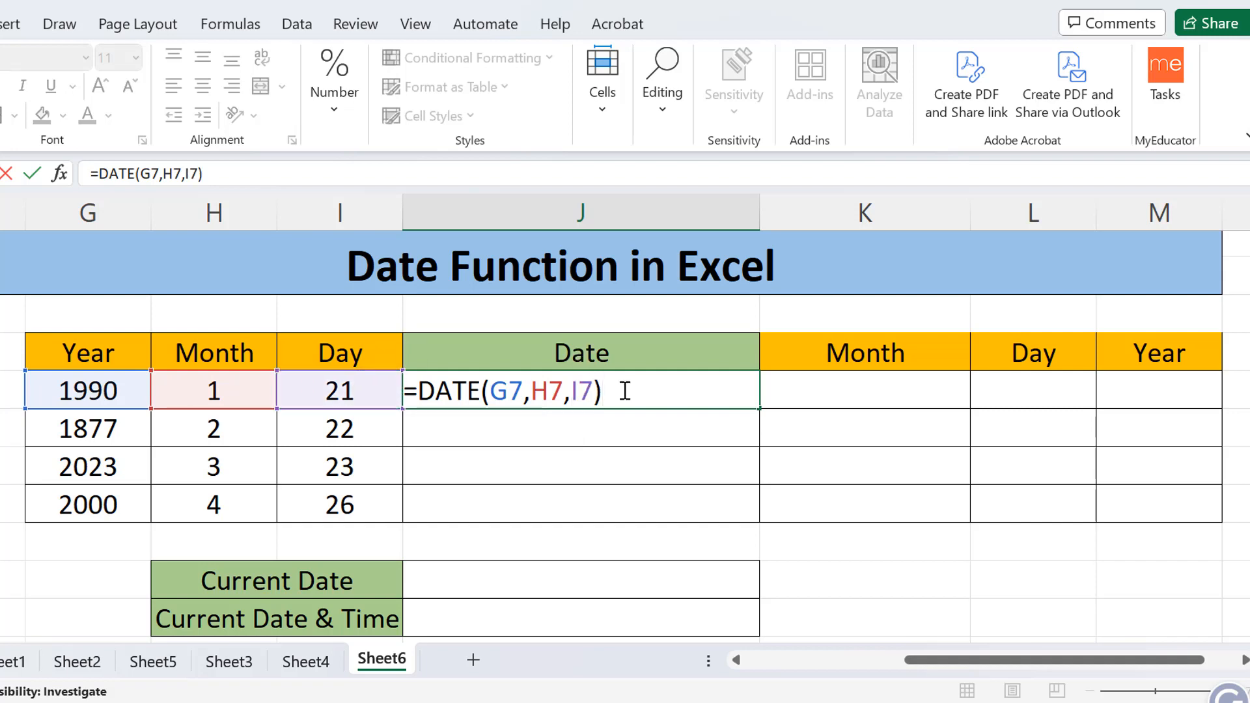
pyautogui.press('Return')
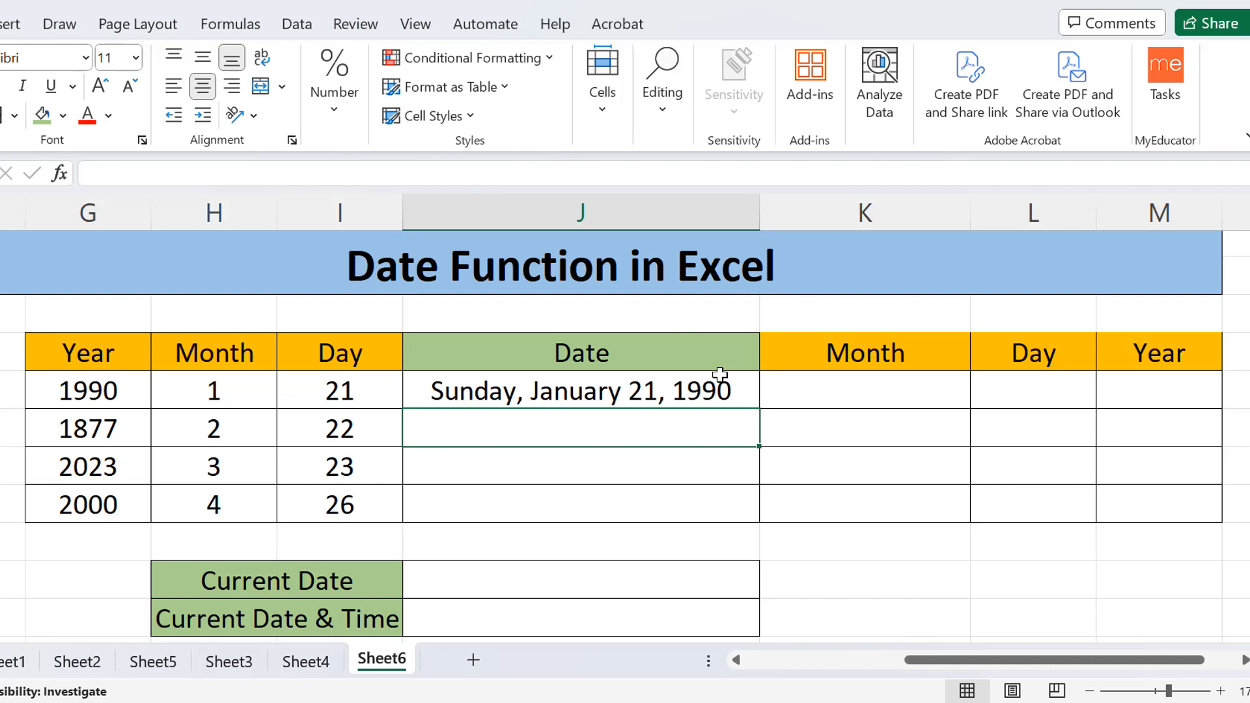
# - Fill the DATE formula from J7 down through J10
pyautogui.click(737, 391)
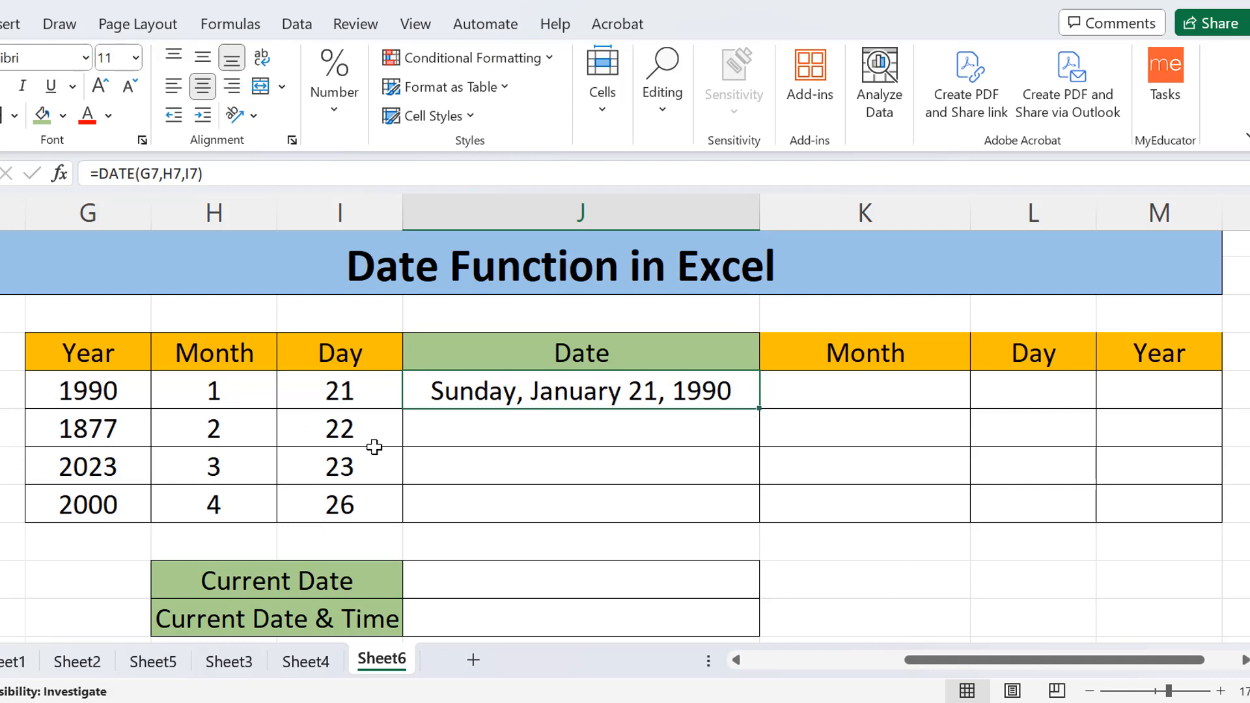
pyautogui.moveTo(758, 410); pyautogui.dragTo(744, 507)
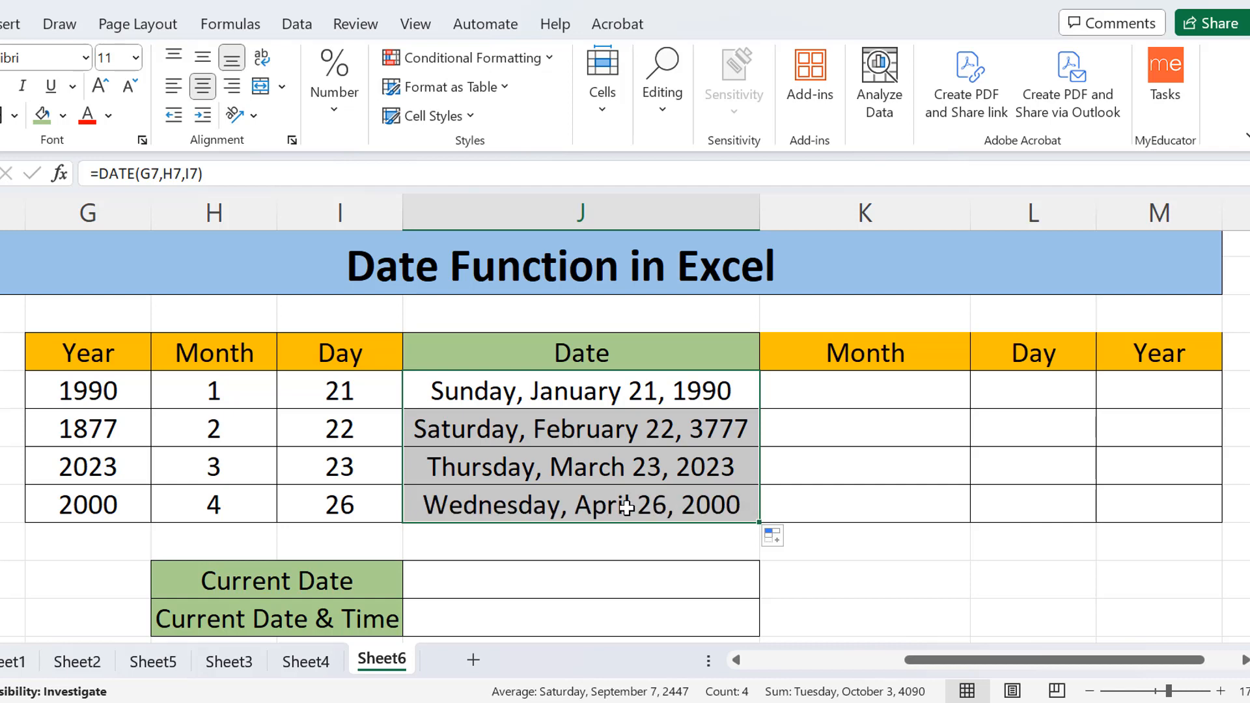
# - Review the available date format types for cell J7, keeping the long weekday format
pyautogui.click(553, 393)
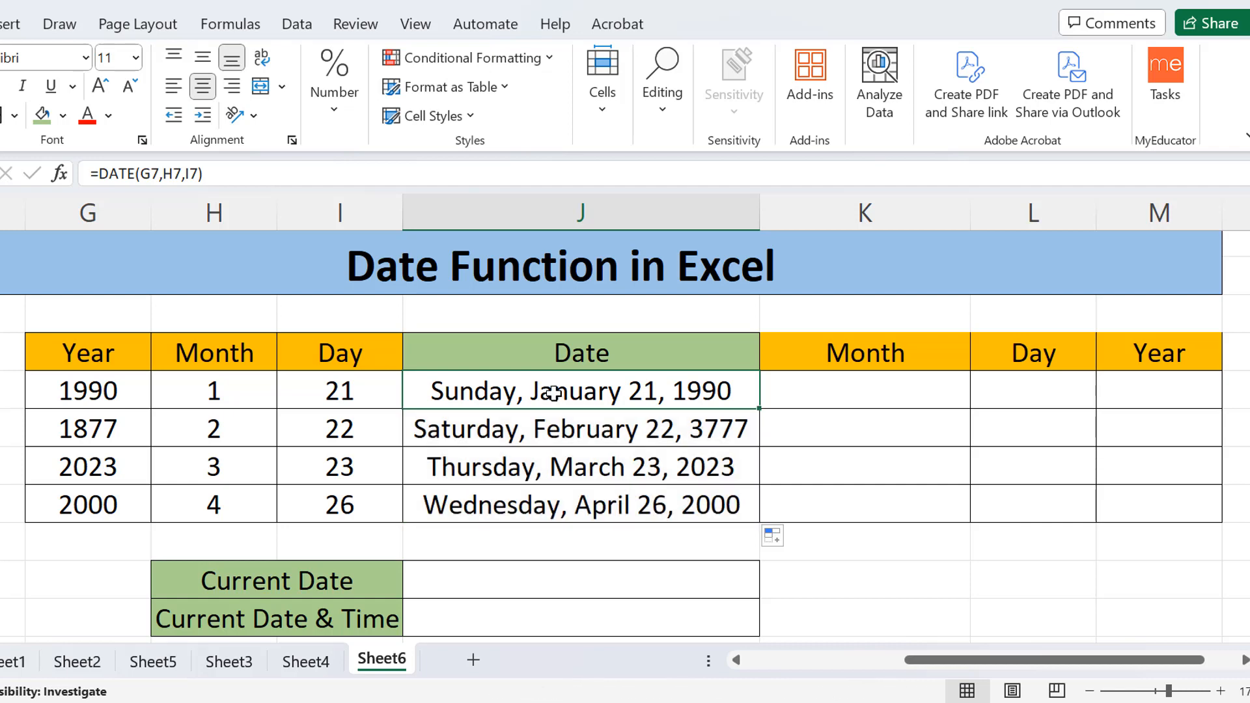
pyautogui.rightClick(553, 393)
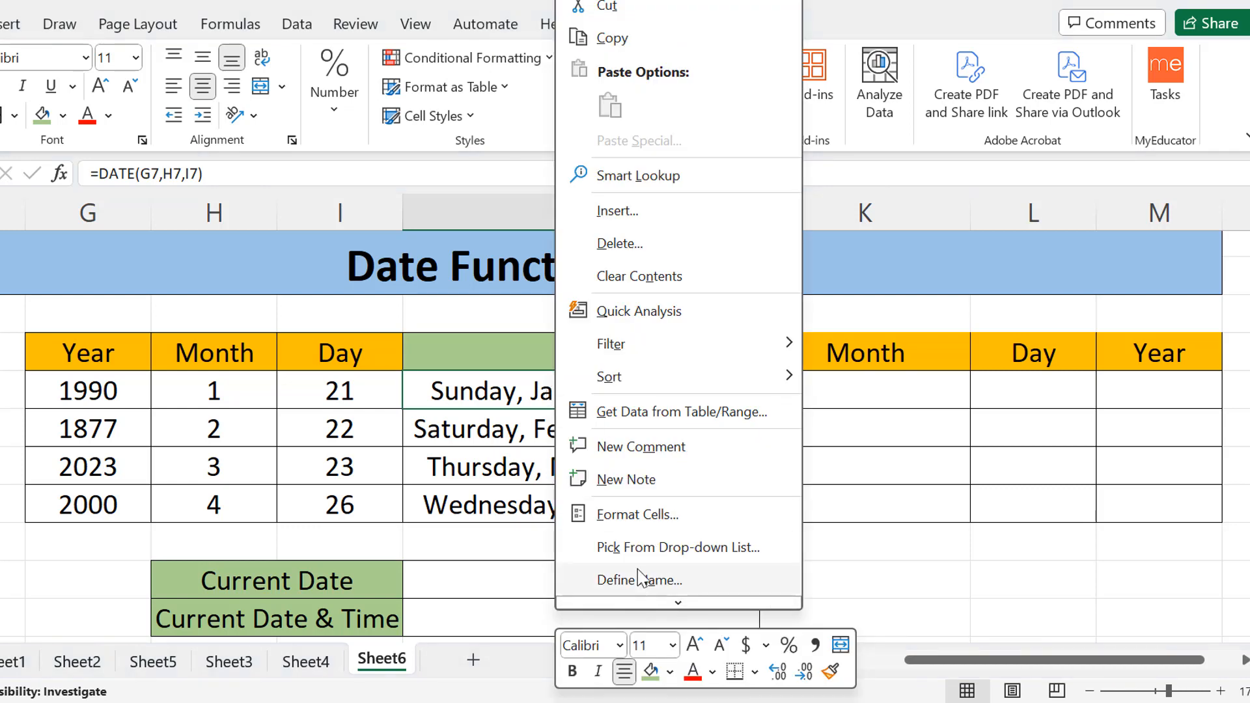
pyautogui.click(638, 515)
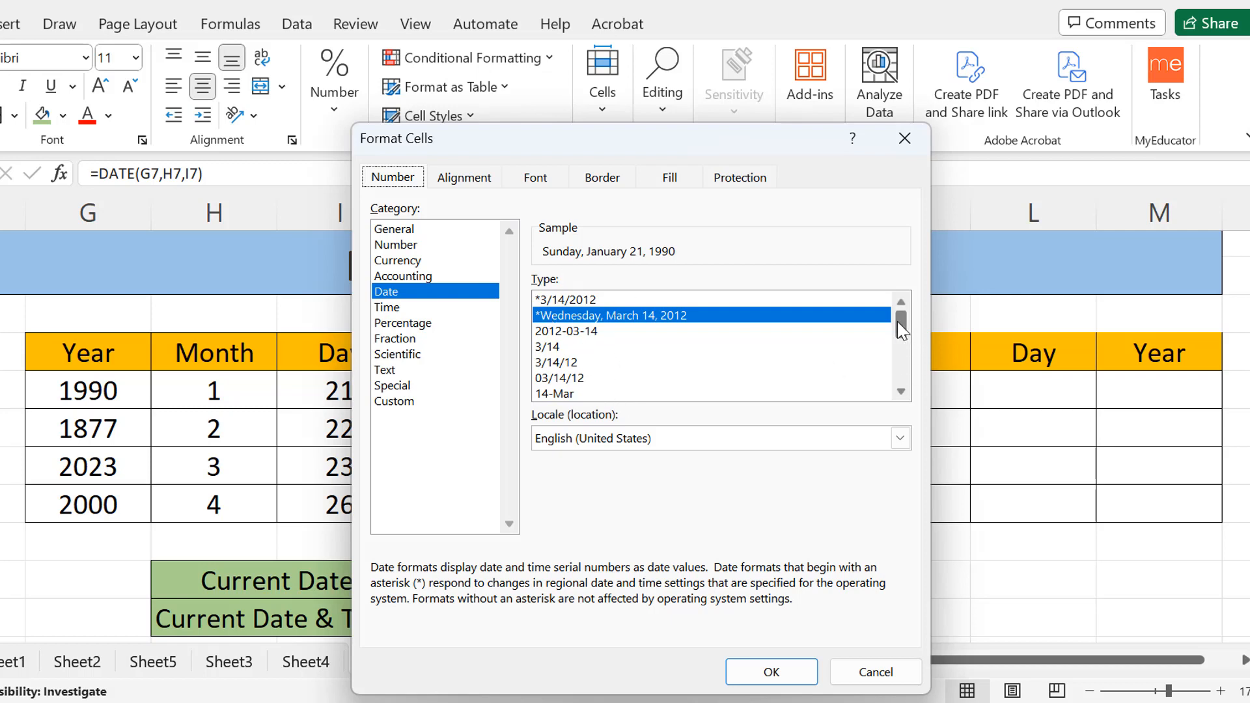
pyautogui.moveTo(901, 323)
pyautogui.mouseDown()
pyautogui.moveTo(899, 372)
pyautogui.moveTo(901, 312)
pyautogui.mouseUp()
pyautogui.click(770, 672)
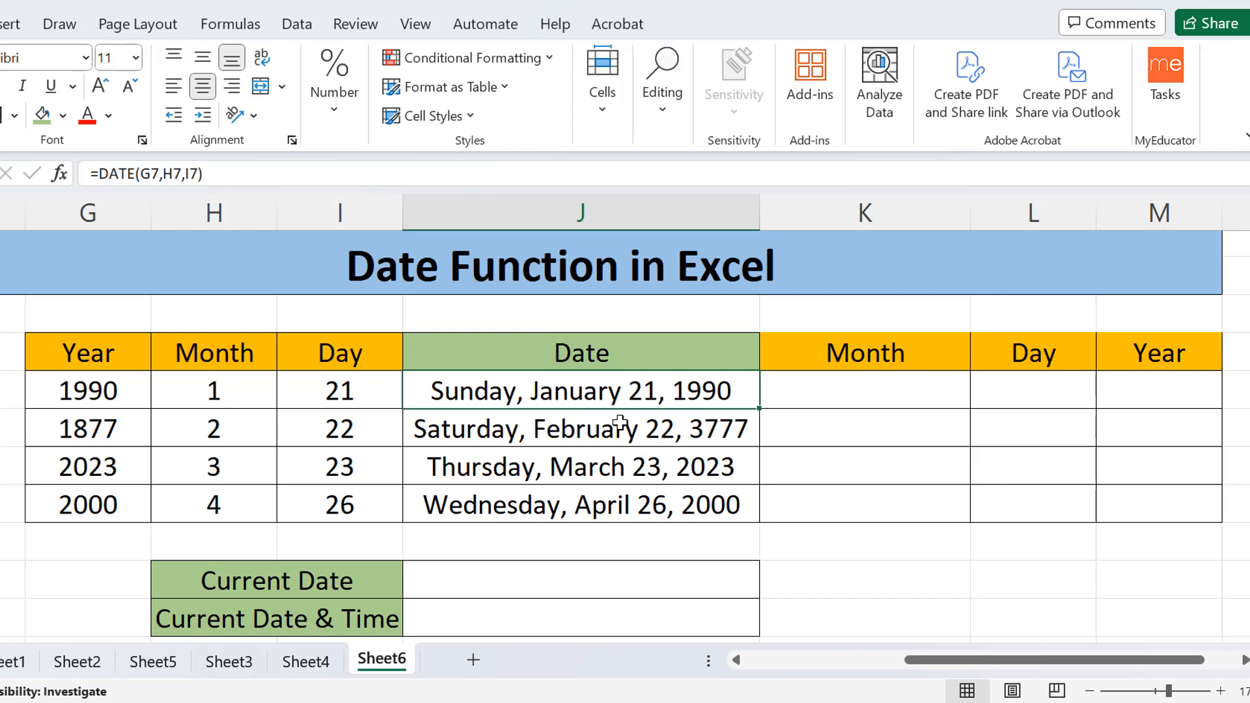
# - Enter 1877+1900 as a note in cell F8, beside the year 1877
pyautogui.click(71, 426)
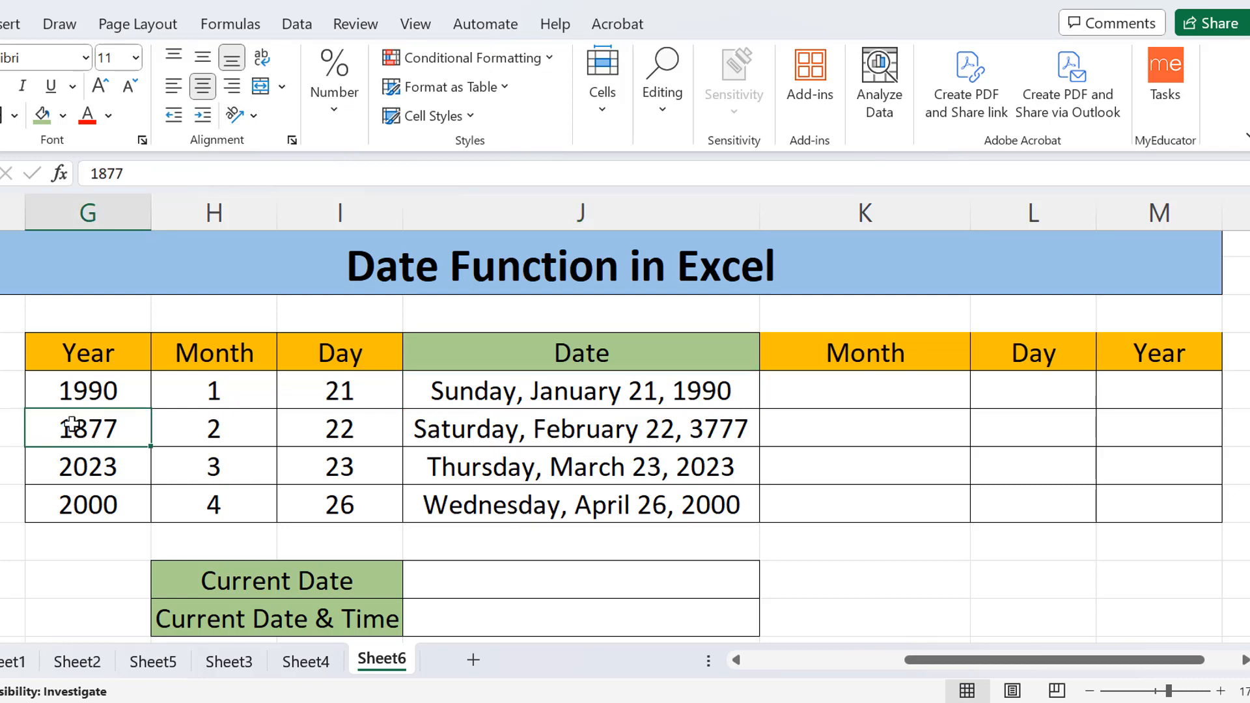
pyautogui.doubleClick(8, 427)
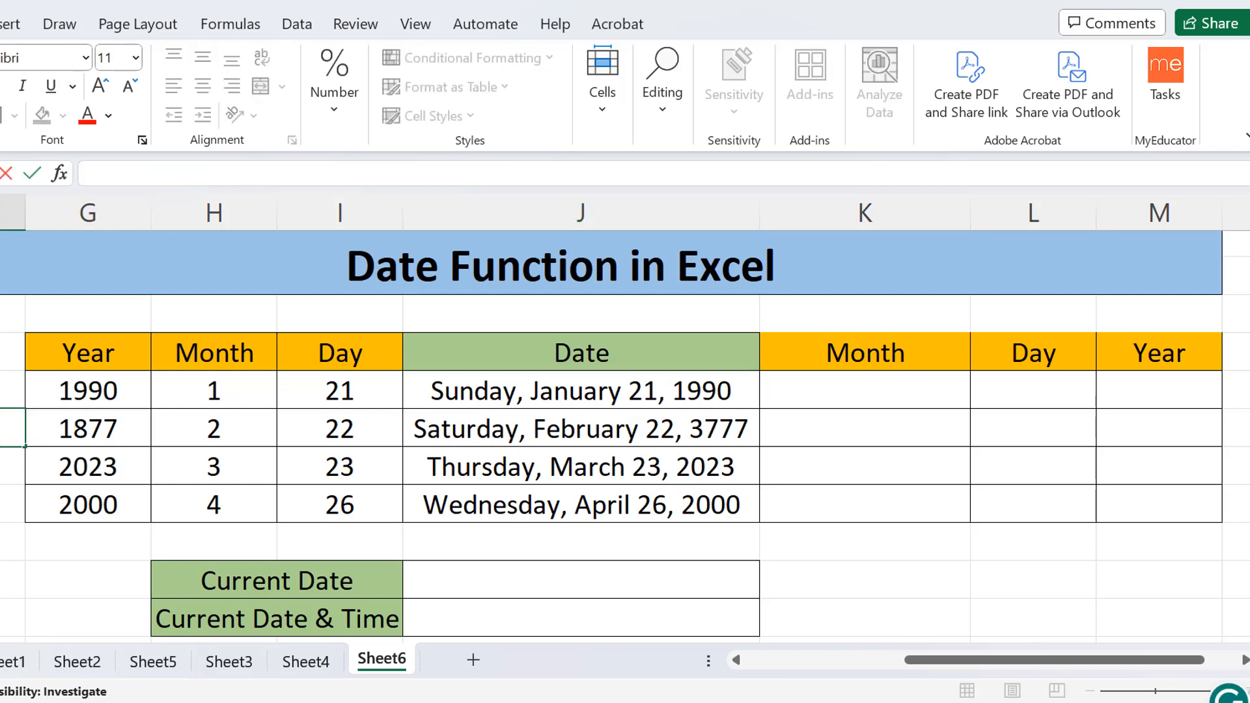
pyautogui.write('1877+1')
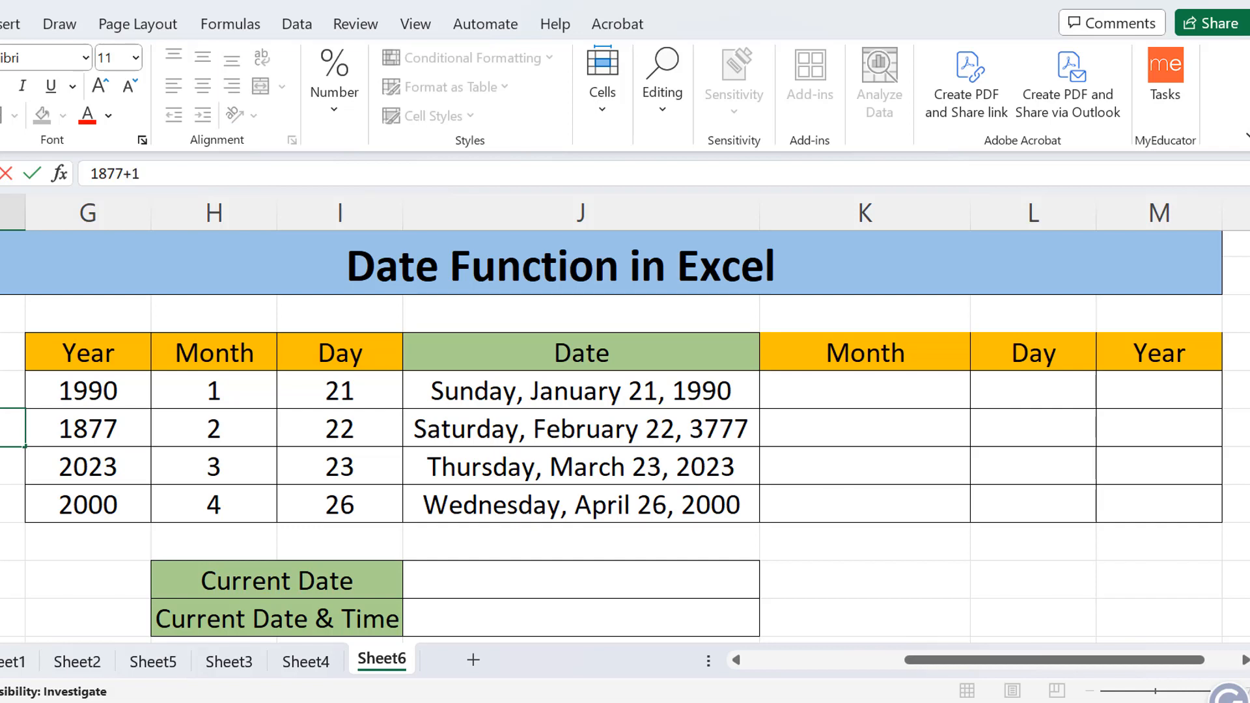
pyautogui.write('900')
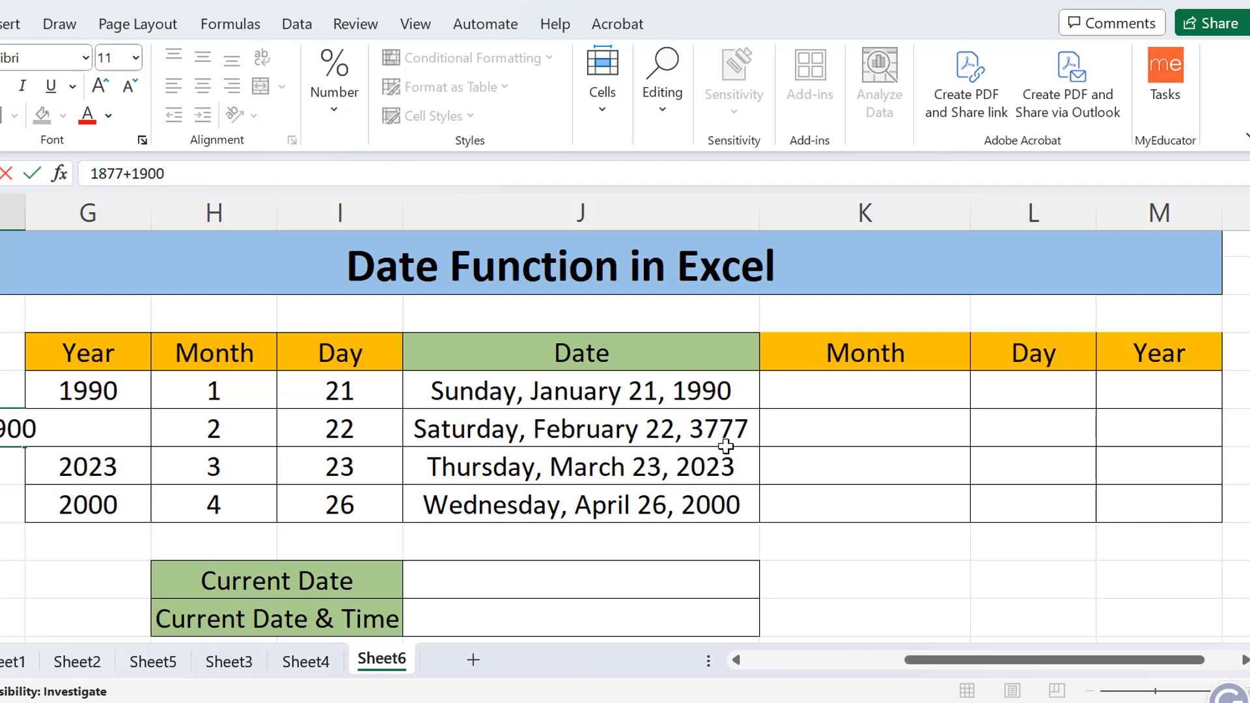
pyautogui.click(709, 430)
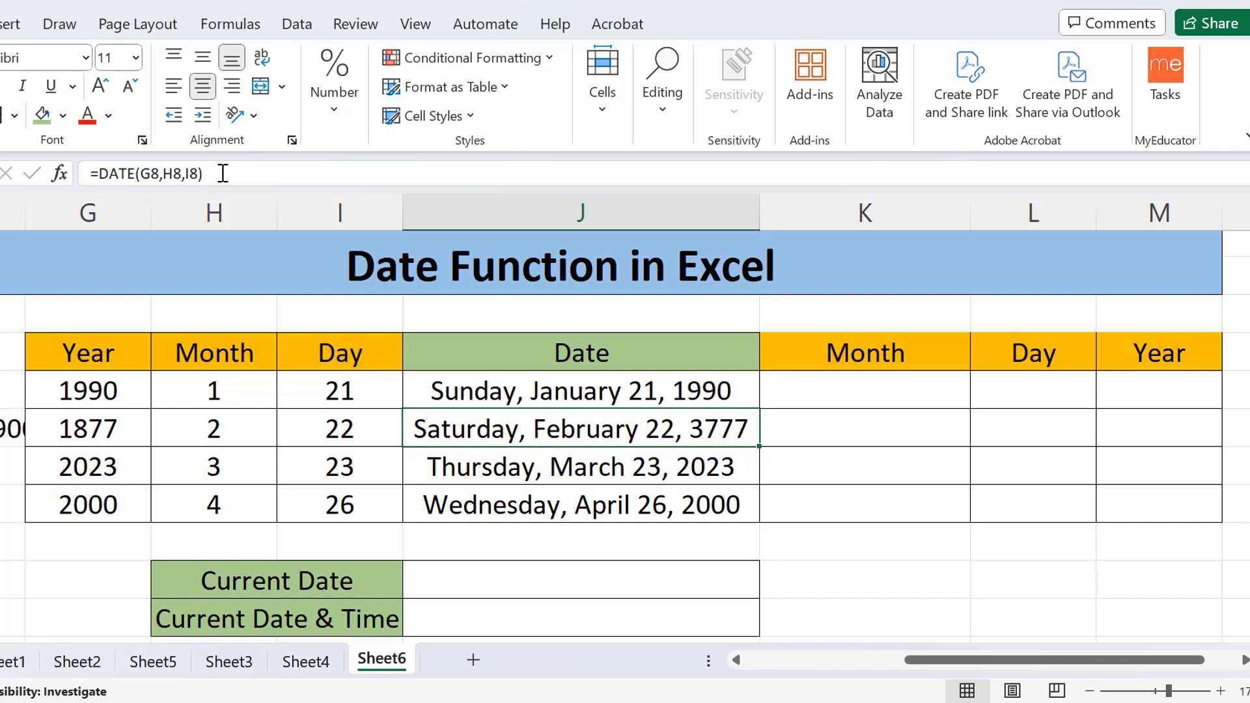
# - Examine the formulas in the Date column against the year cells and the 1877+1900 note
pyautogui.click(639, 386)
pyautogui.click(612, 488)
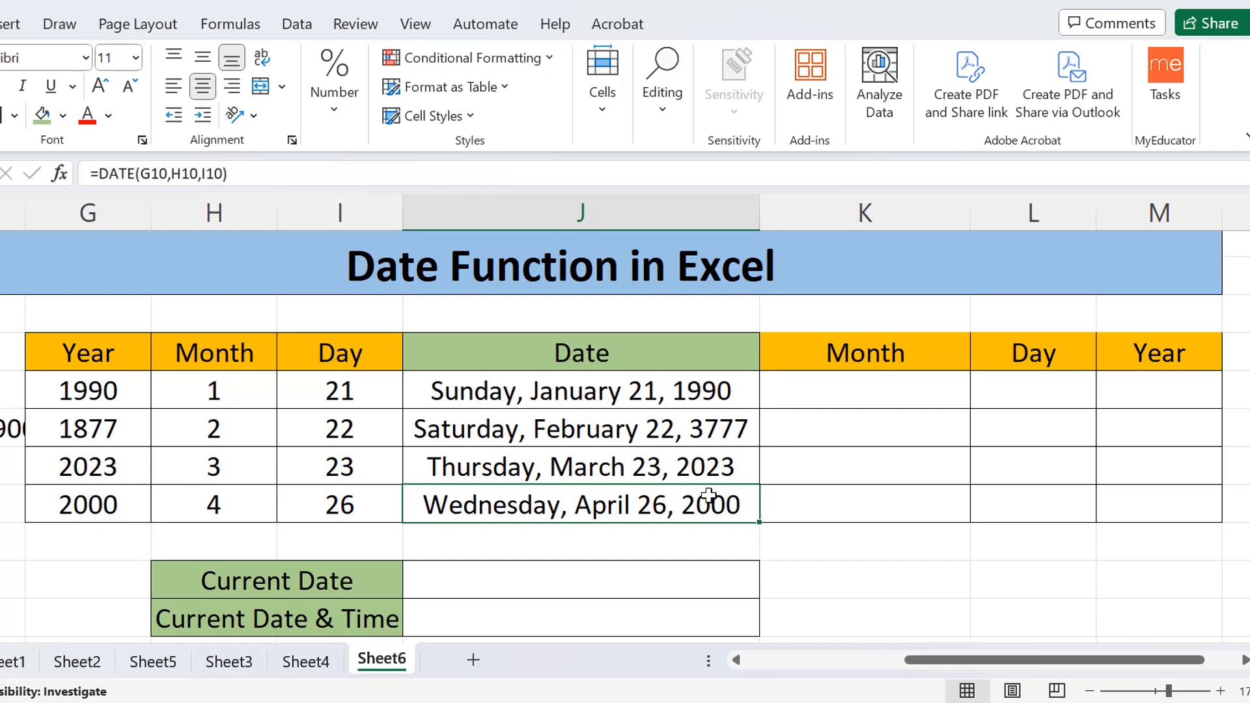
pyautogui.click(105, 398)
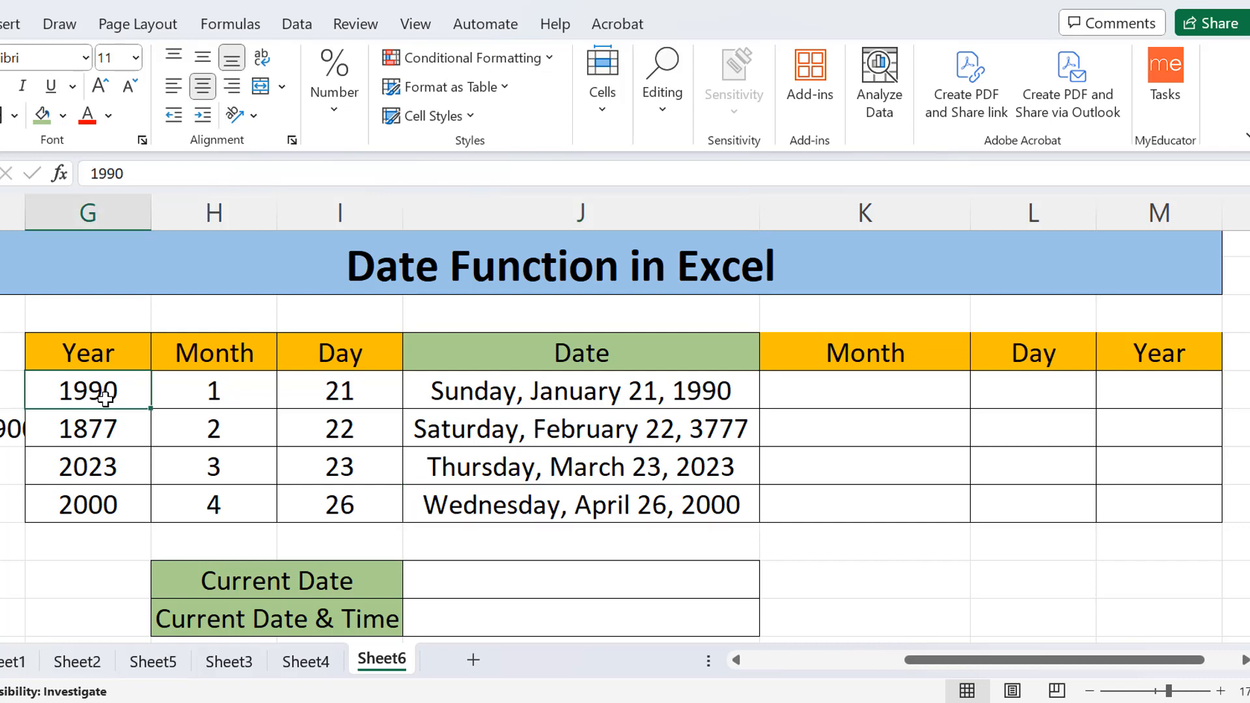
pyautogui.click(637, 380)
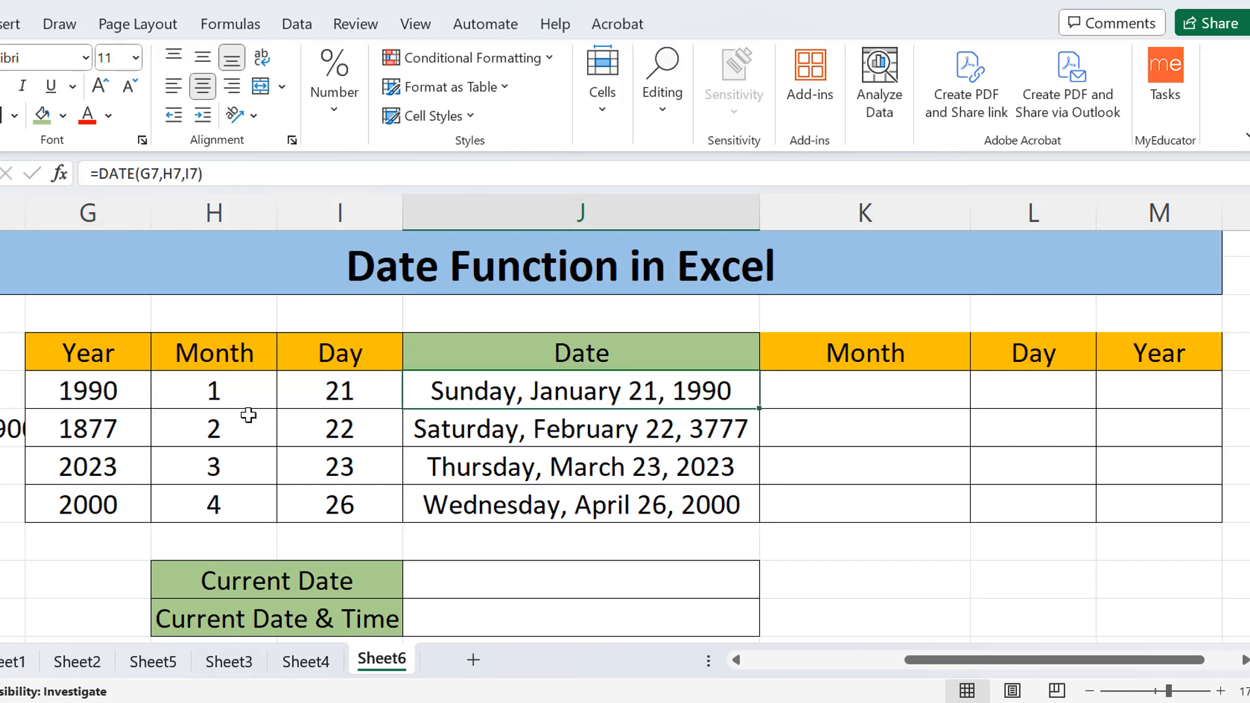
pyautogui.click(86, 436)
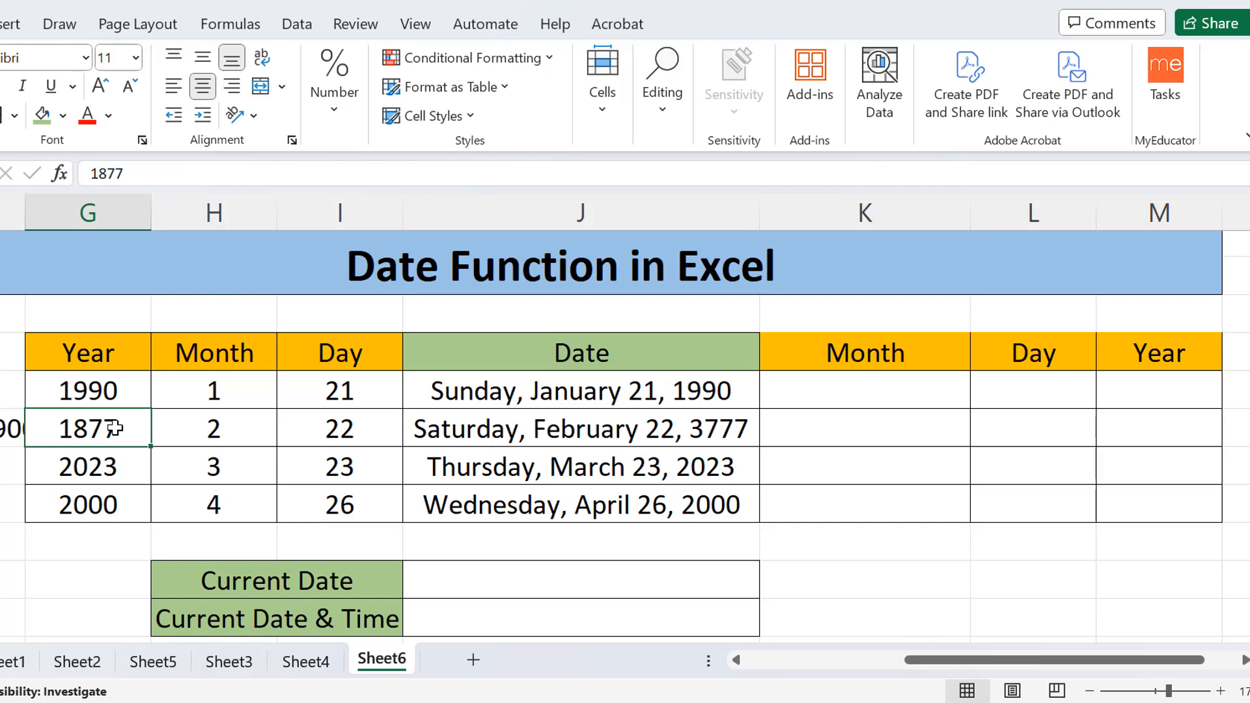
pyautogui.click(3, 420)
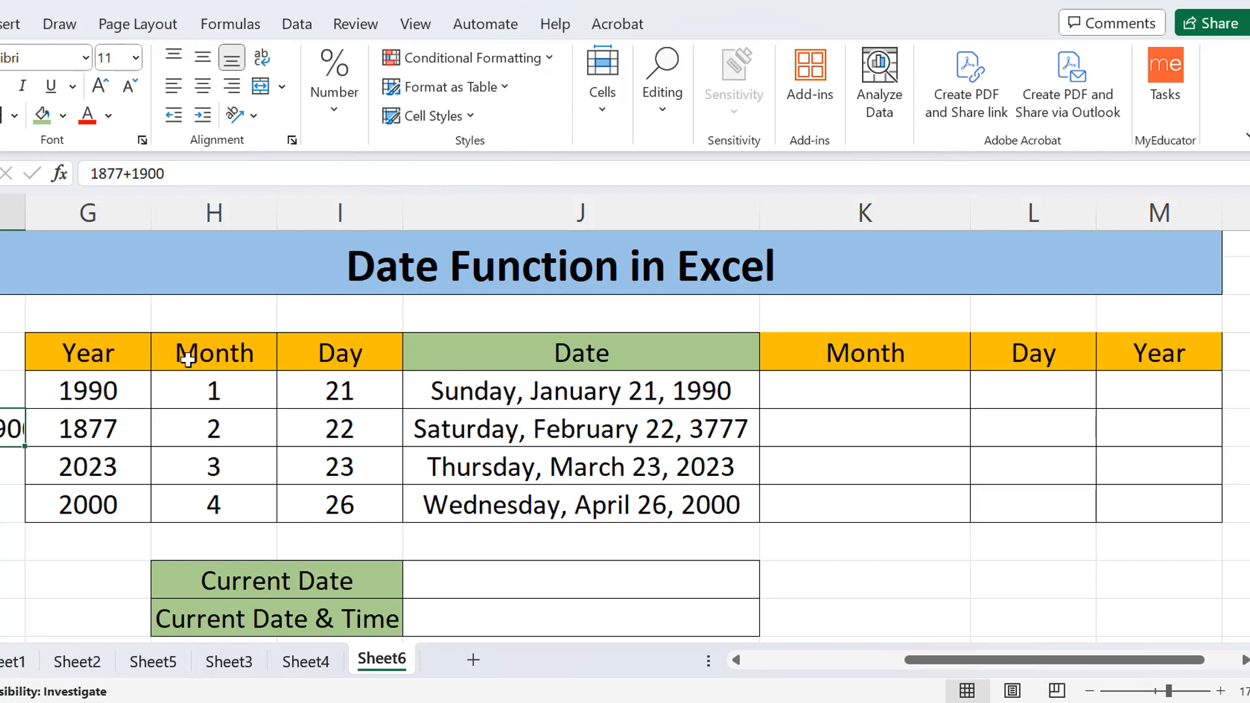
pyautogui.doubleClick(8, 428)
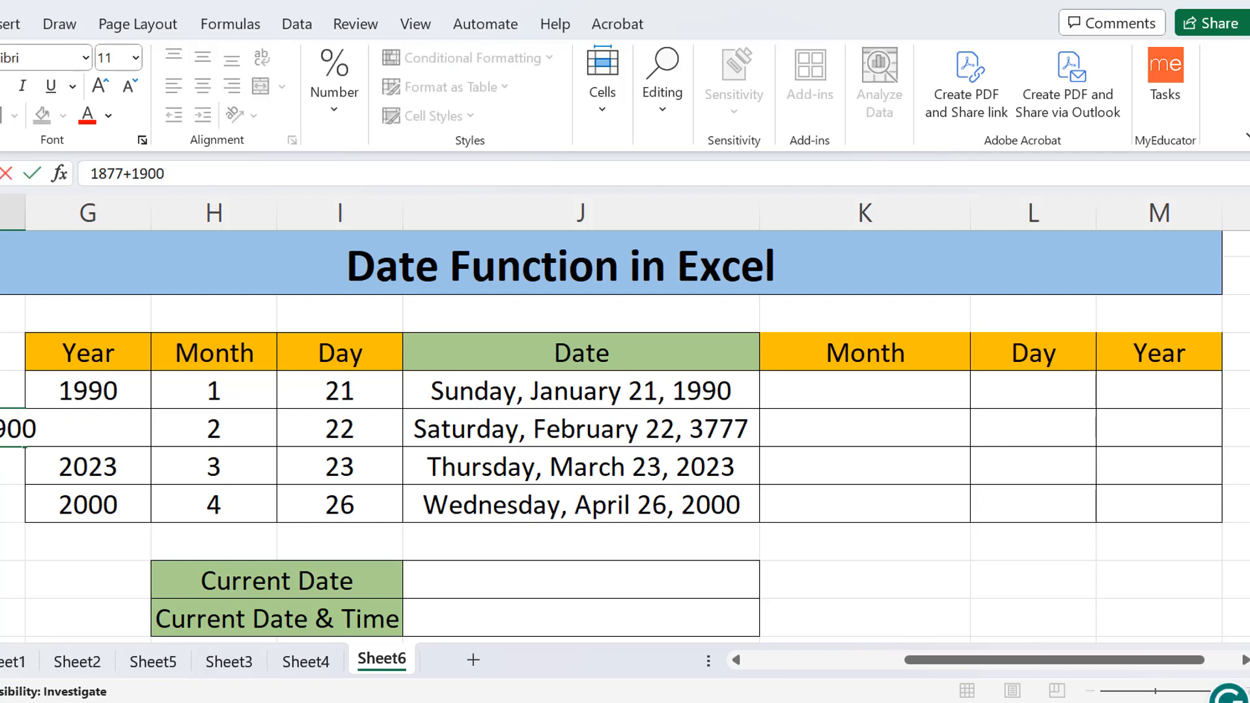
pyautogui.click(8, 542)
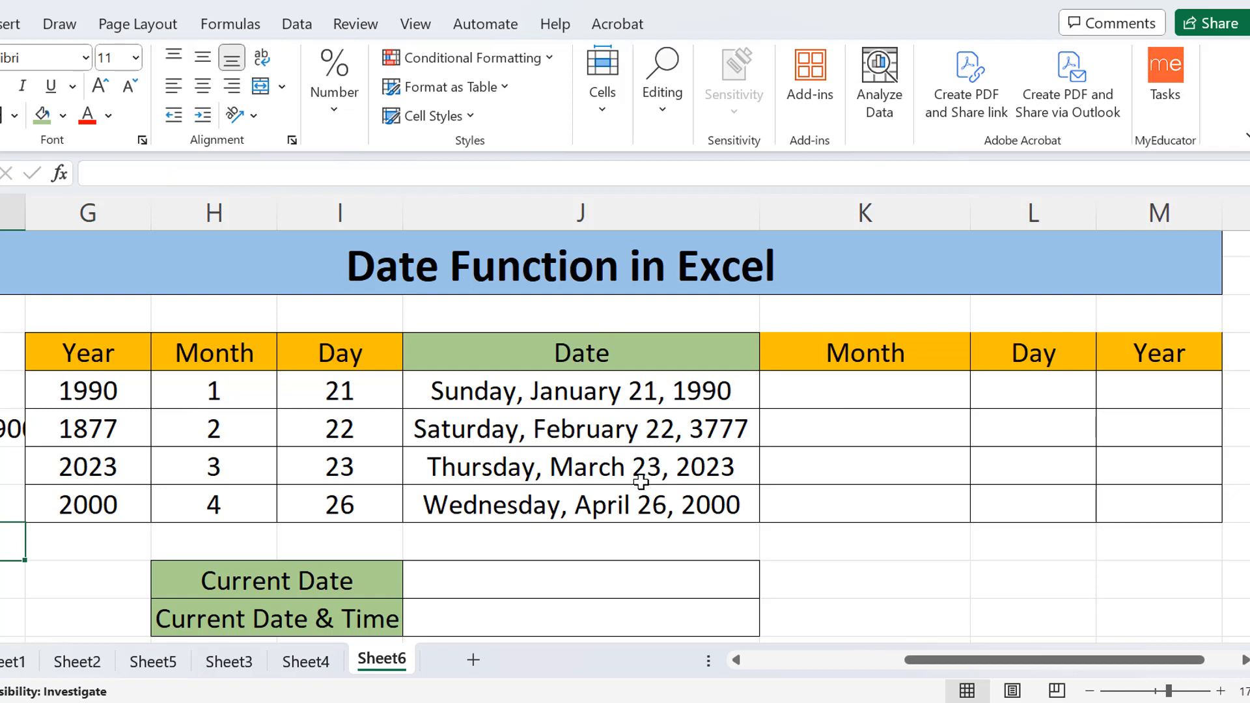
pyautogui.moveTo(636, 461); pyautogui.dragTo(638, 499)
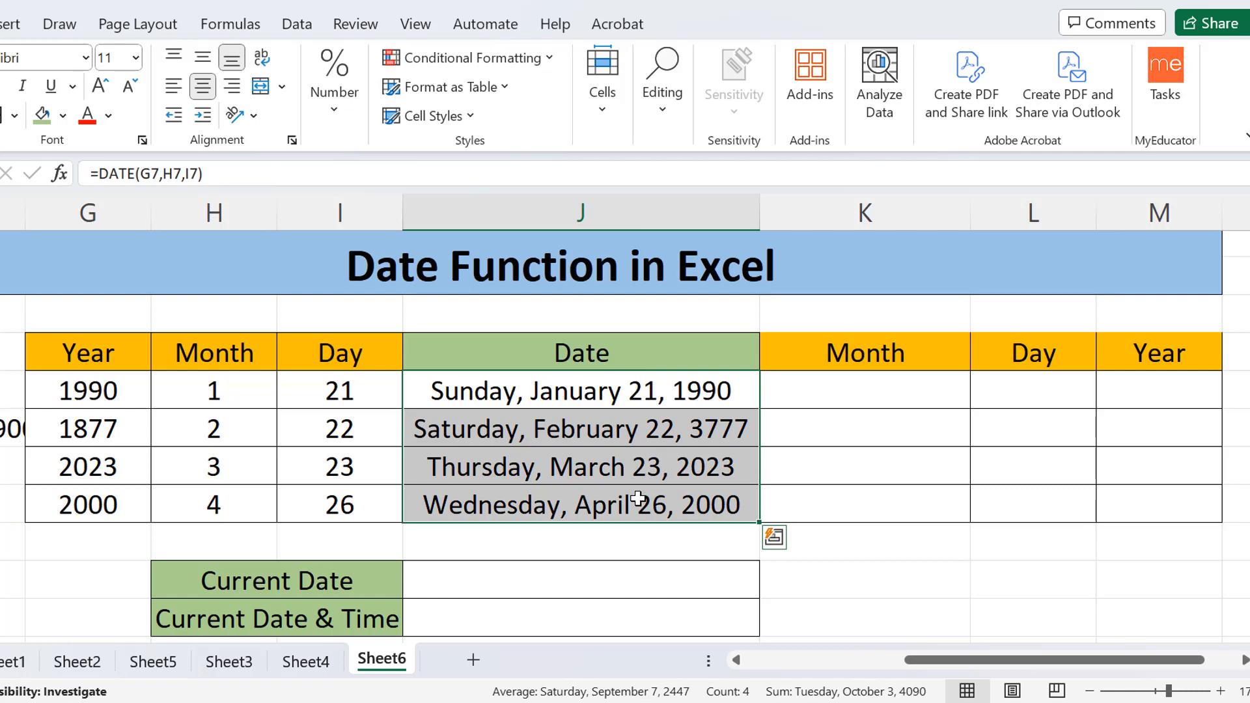
# - Enter =MONTH(J7) in cell K7 to extract the month from the first date
pyautogui.click(836, 396)
pyautogui.doubleClick(837, 396)
pyautogui.write('=')
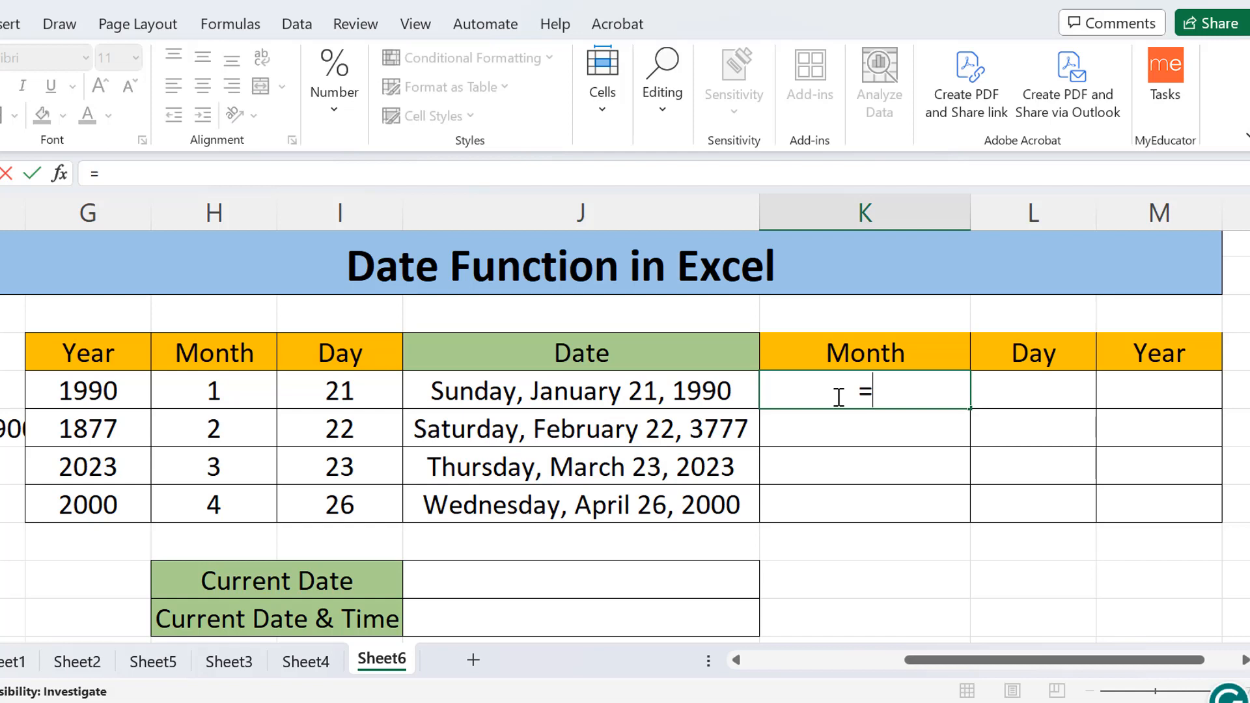
pyautogui.write('mon')
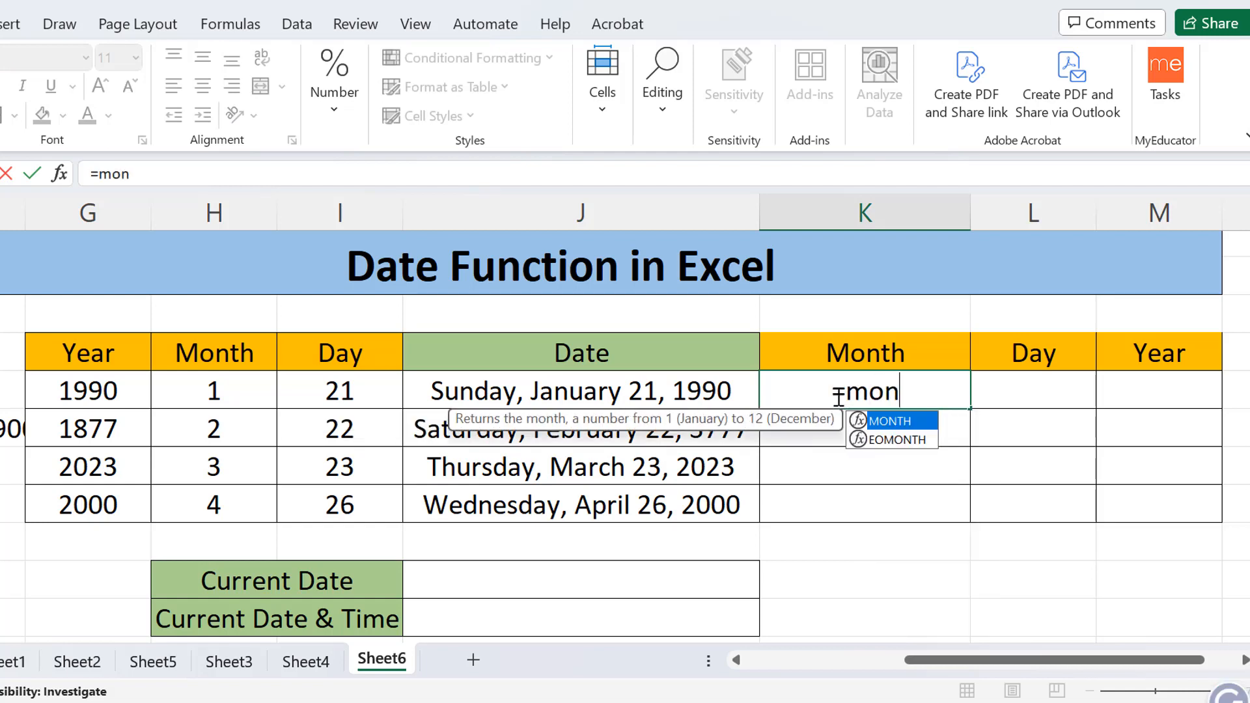
pyautogui.doubleClick(900, 427)
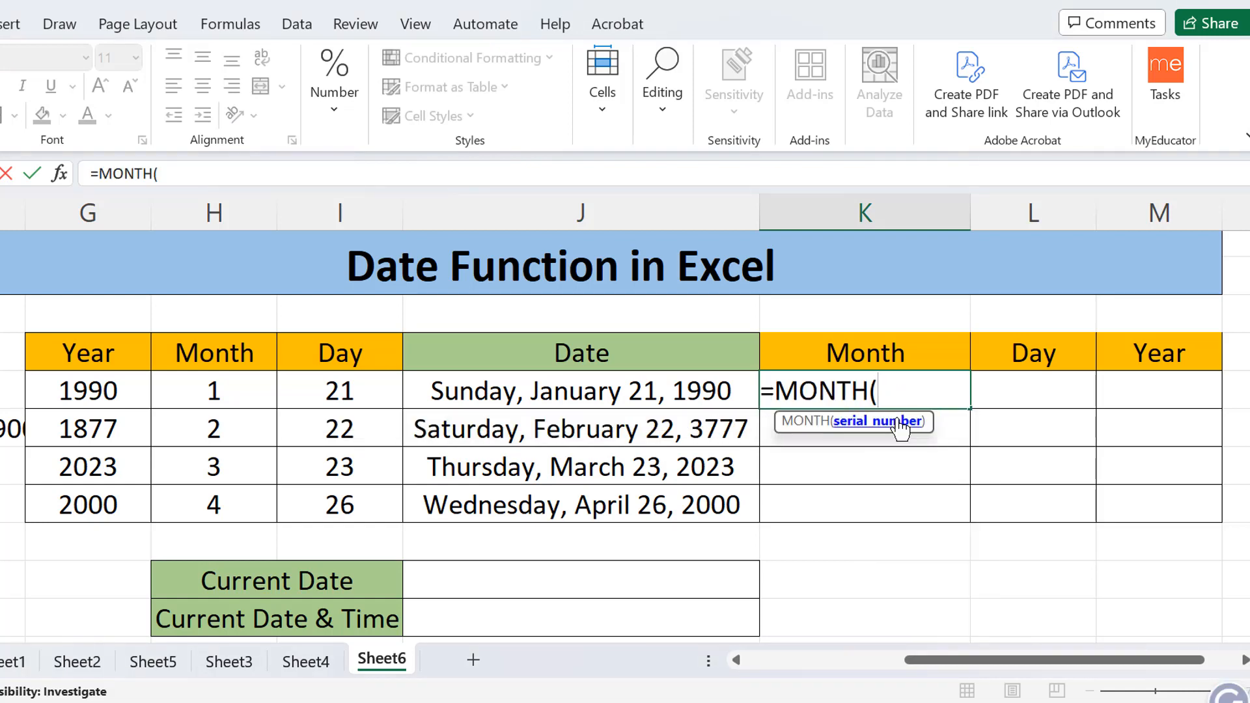
pyautogui.click(633, 389)
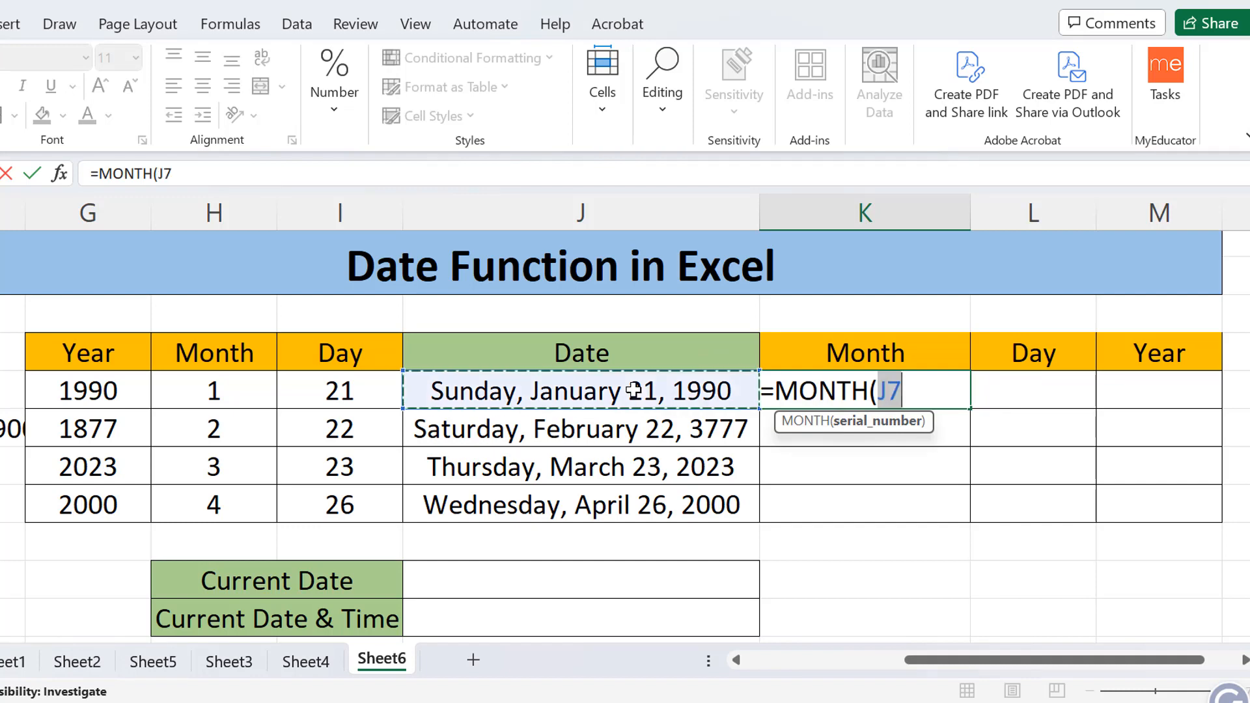
pyautogui.click(918, 387)
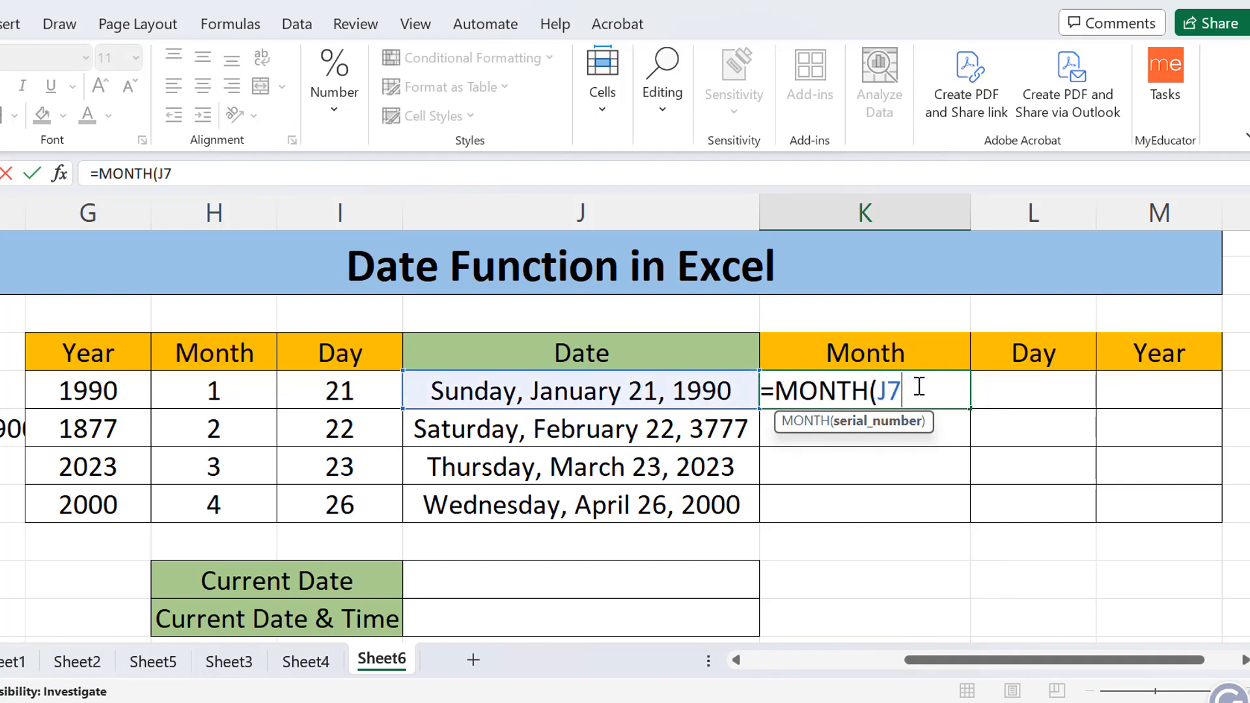
pyautogui.write(')')
pyautogui.press('Return')
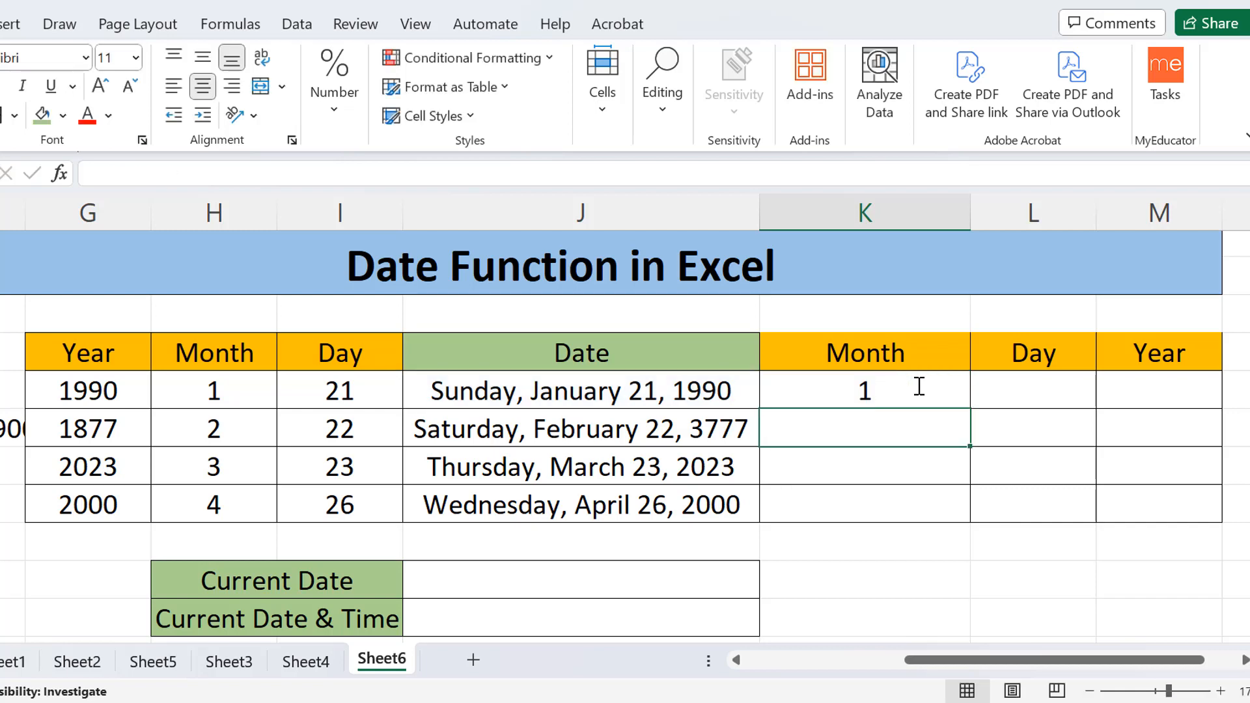
pyautogui.click(568, 397)
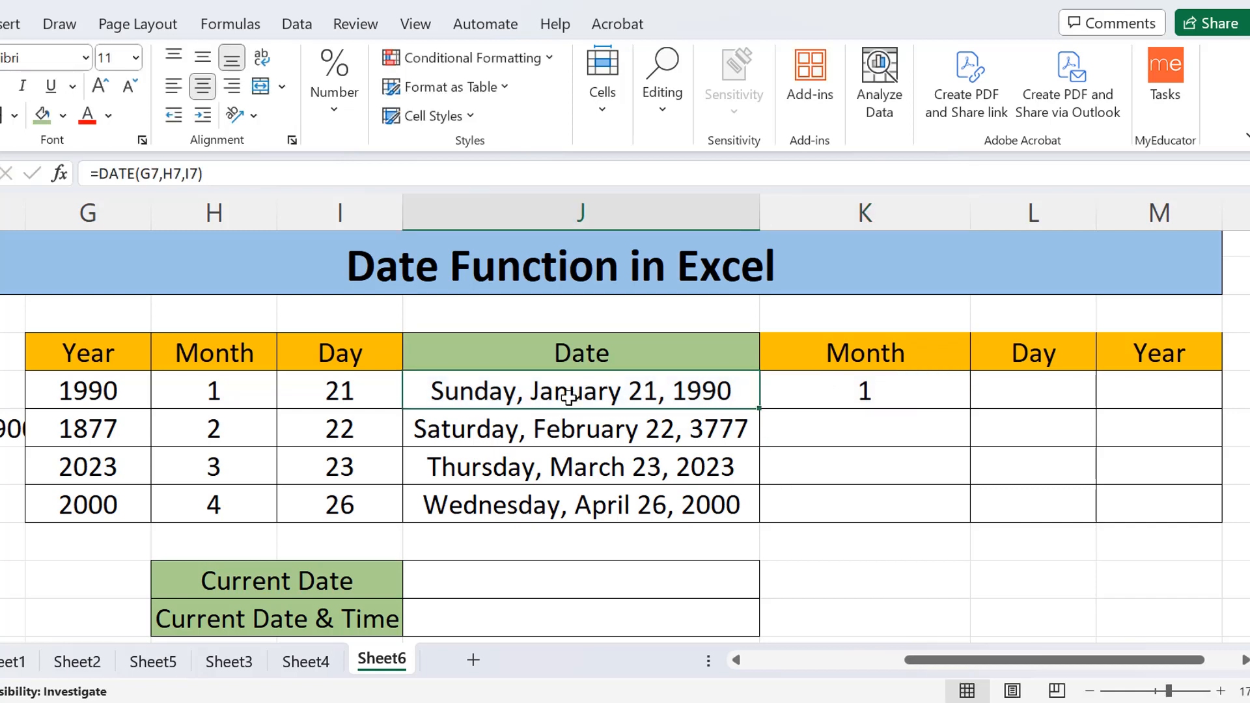
# - Fill the MONTH formula from K7 down through K10 and check the copied formulas
pyautogui.click(909, 389)
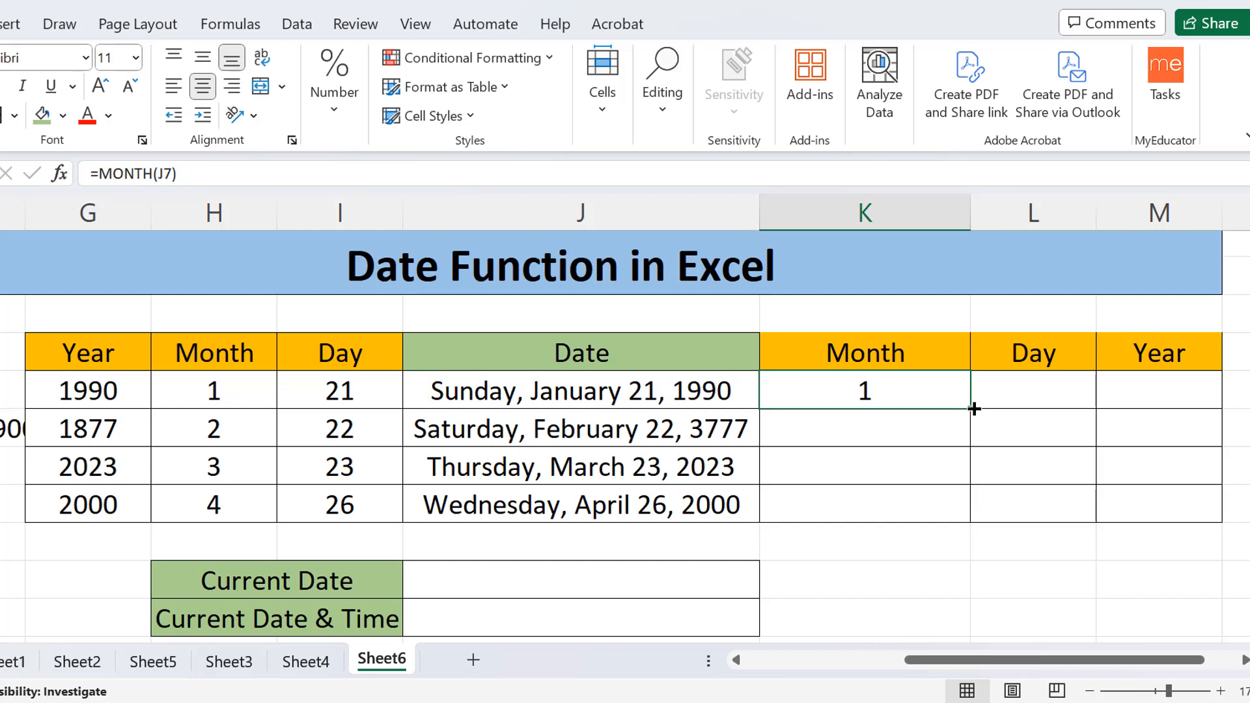
pyautogui.moveTo(973, 408); pyautogui.dragTo(964, 513)
pyautogui.click(872, 424)
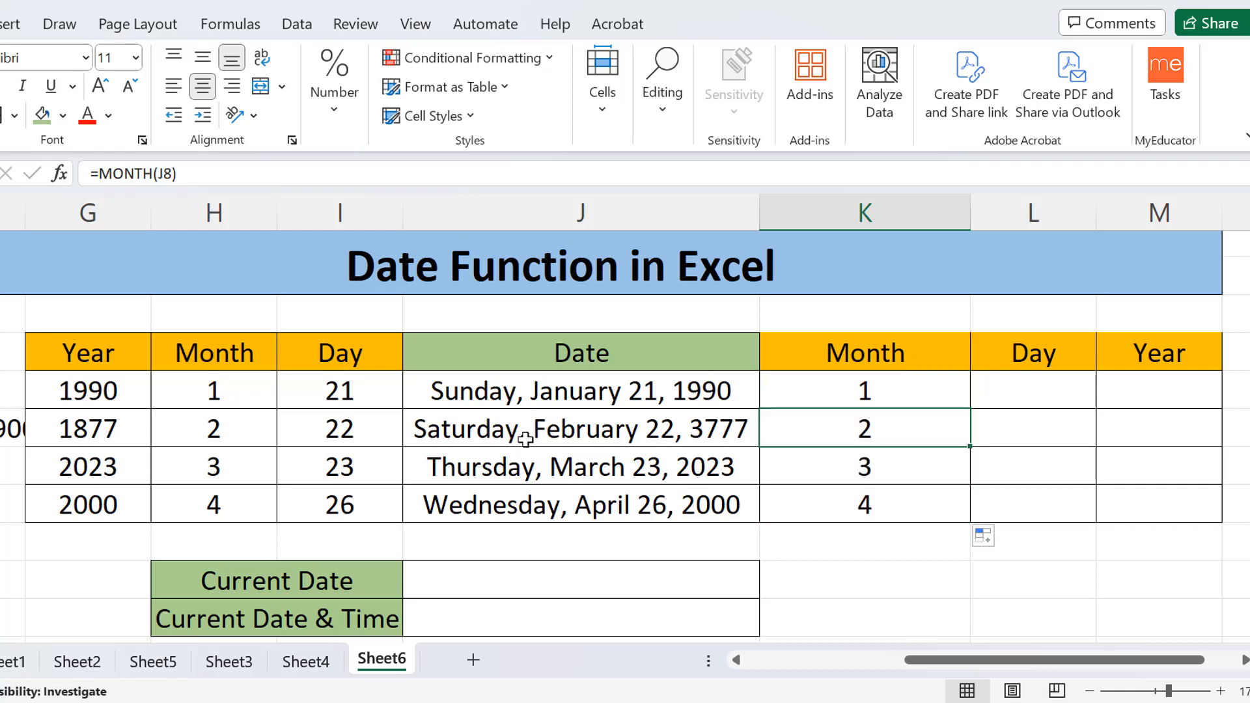
pyautogui.click(872, 462)
pyautogui.click(859, 500)
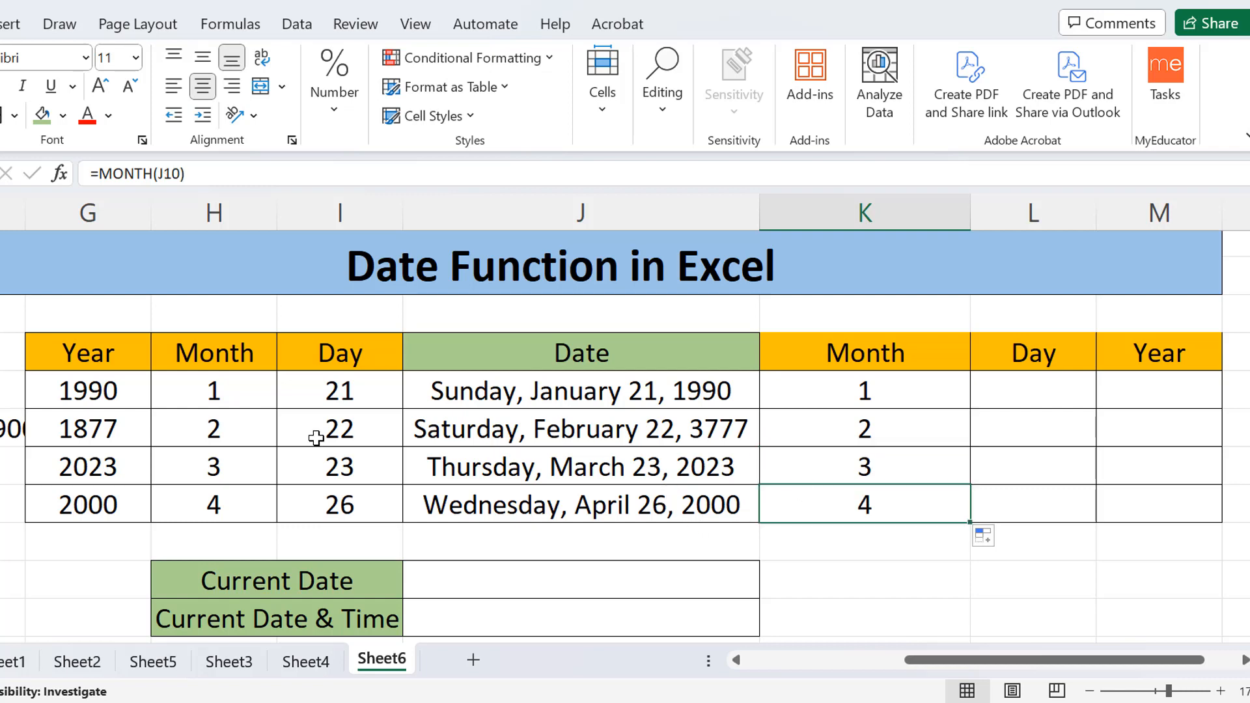
# - Enter the text January as the month in H7 and check its effect on the DATE formula in J7
pyautogui.click(237, 388)
pyautogui.write('January')
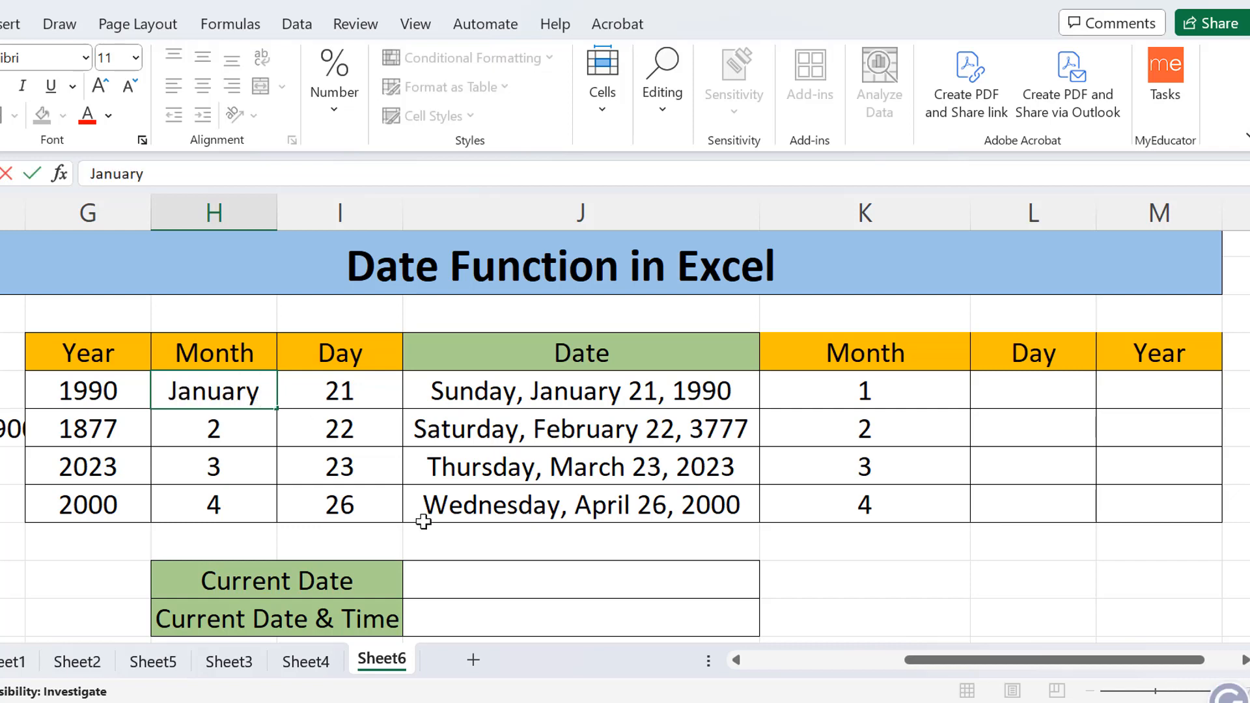
pyautogui.press('Tab')
pyautogui.press('Tab')
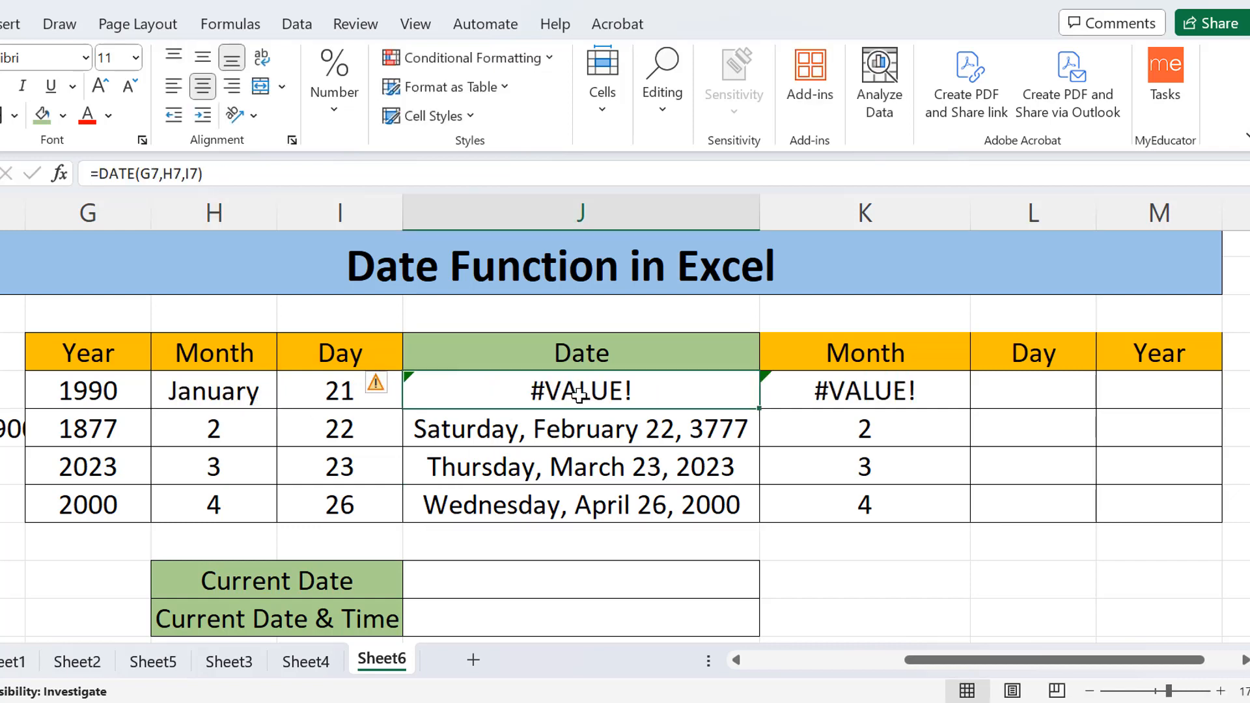
# - Set the month in H7 back to the number 1
pyautogui.click(222, 389)
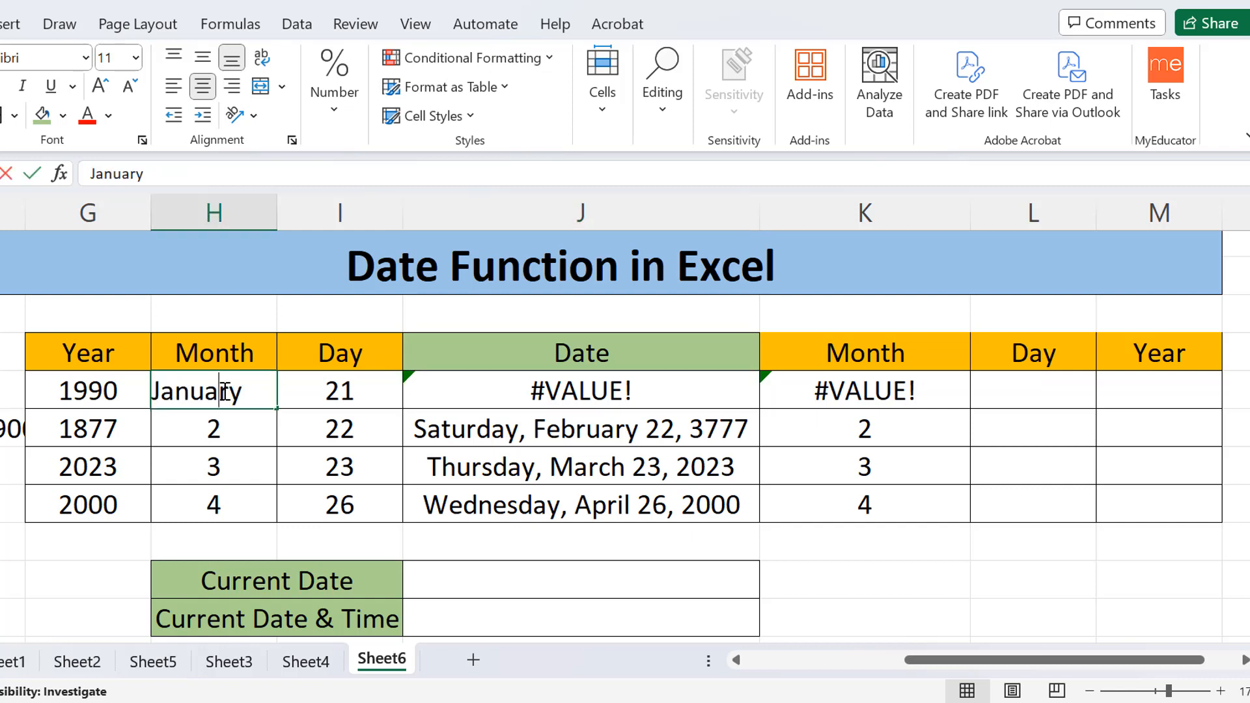
pyautogui.doubleClick(251, 393)
pyautogui.moveTo(243, 394); pyautogui.dragTo(155, 395)
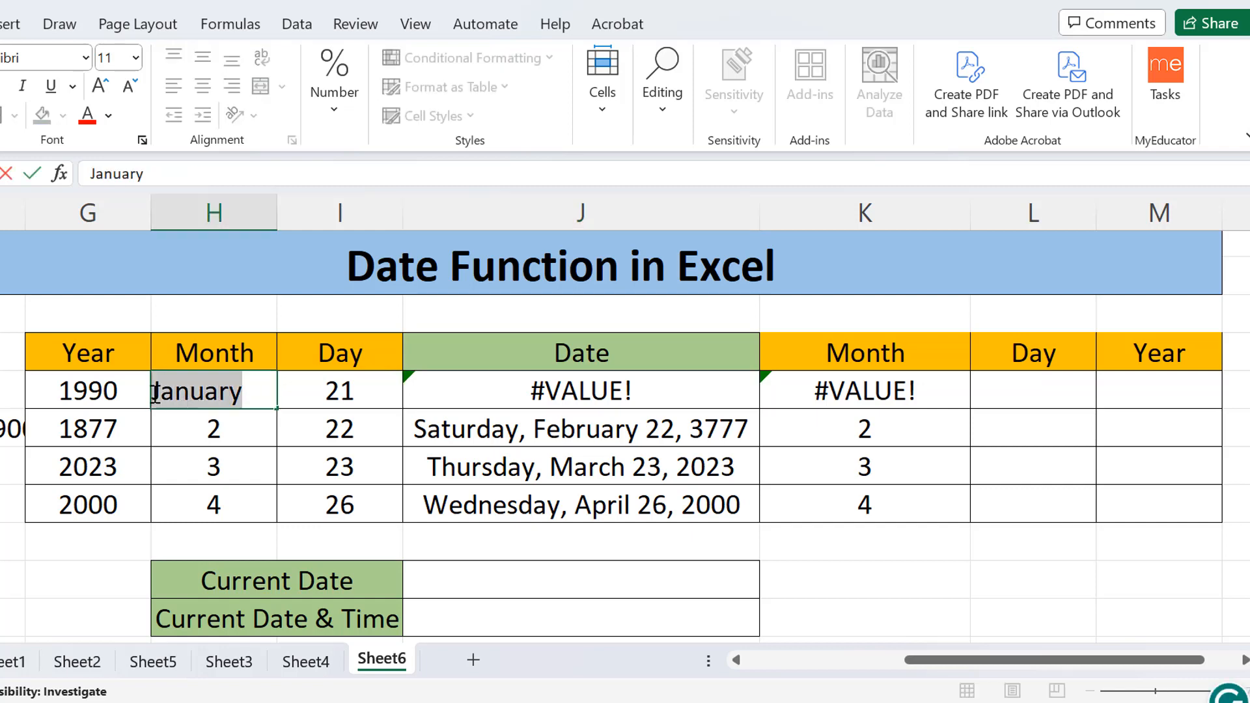
pyautogui.write('1')
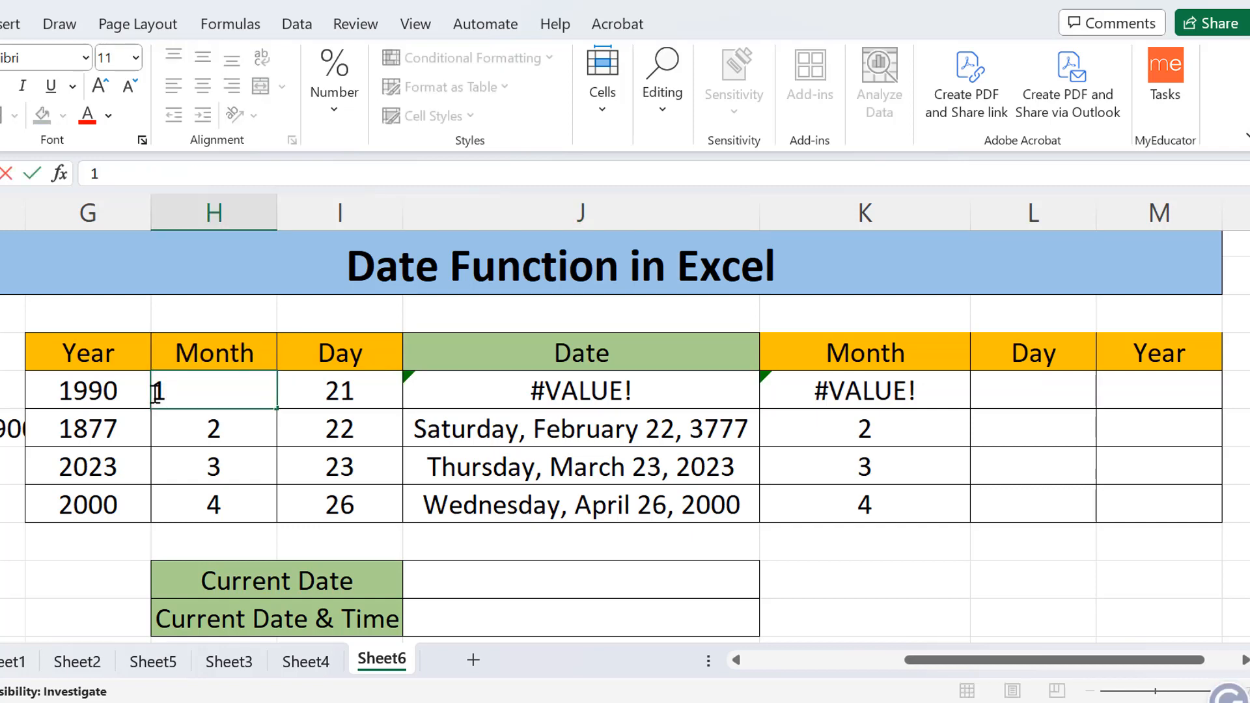
pyautogui.click(436, 508)
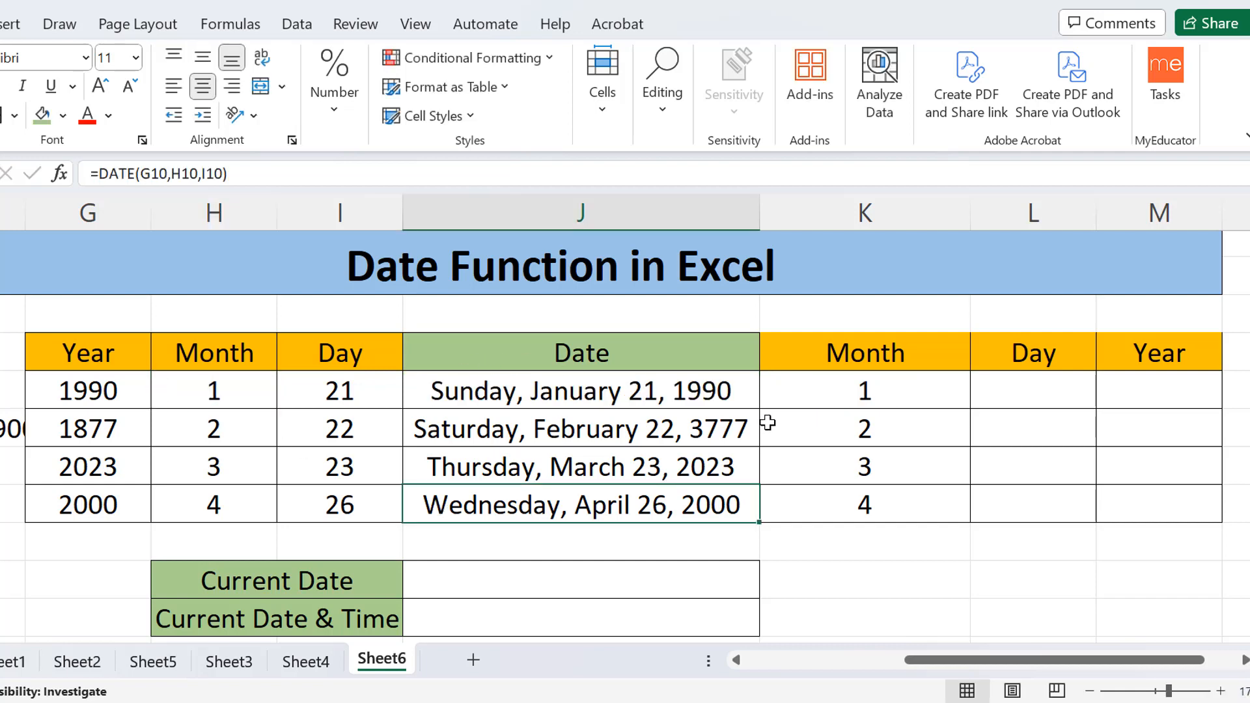
# - Enter =DAY(J7) in cell L7 and fill the formula down through L10
pyautogui.click(1010, 398)
pyautogui.write('=')
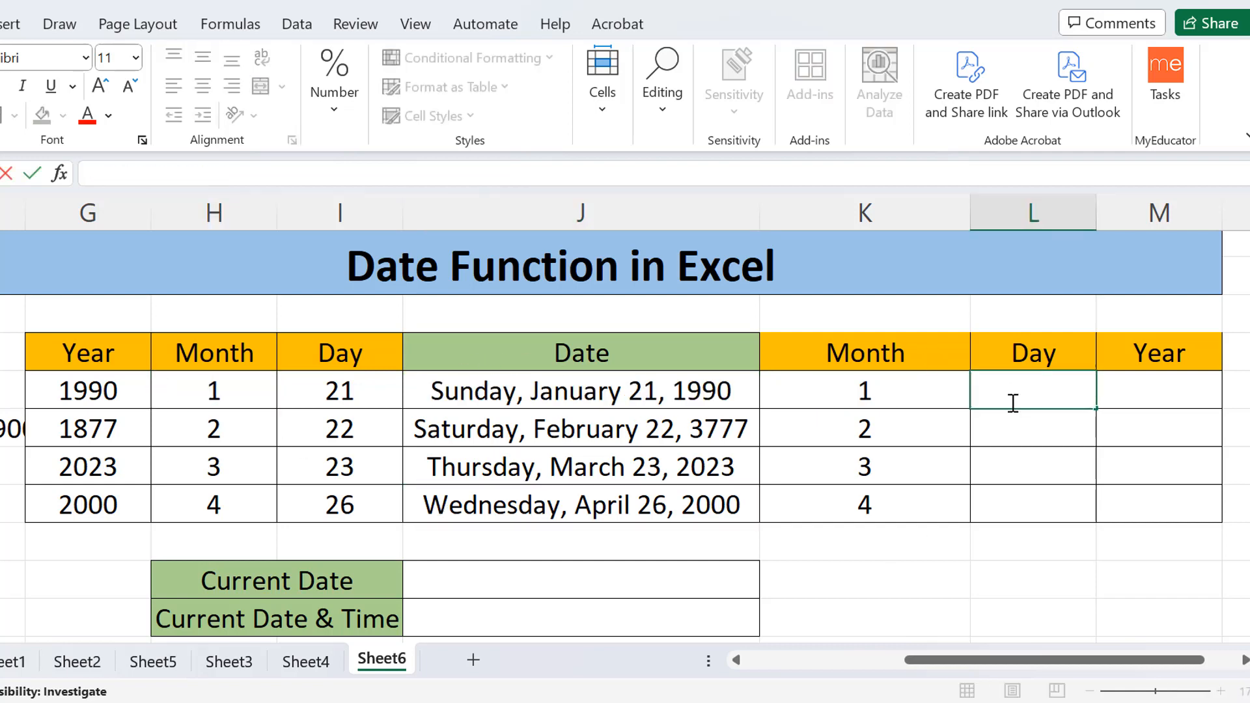
pyautogui.write('da')
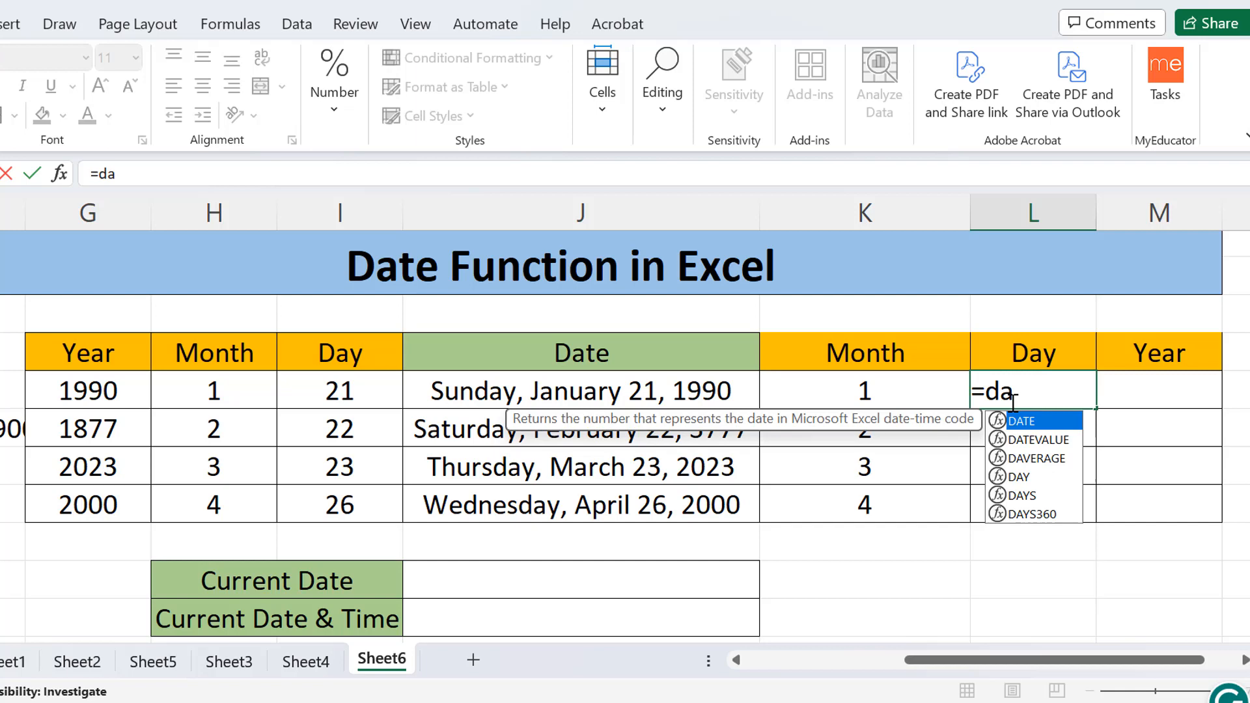
pyautogui.doubleClick(1019, 478)
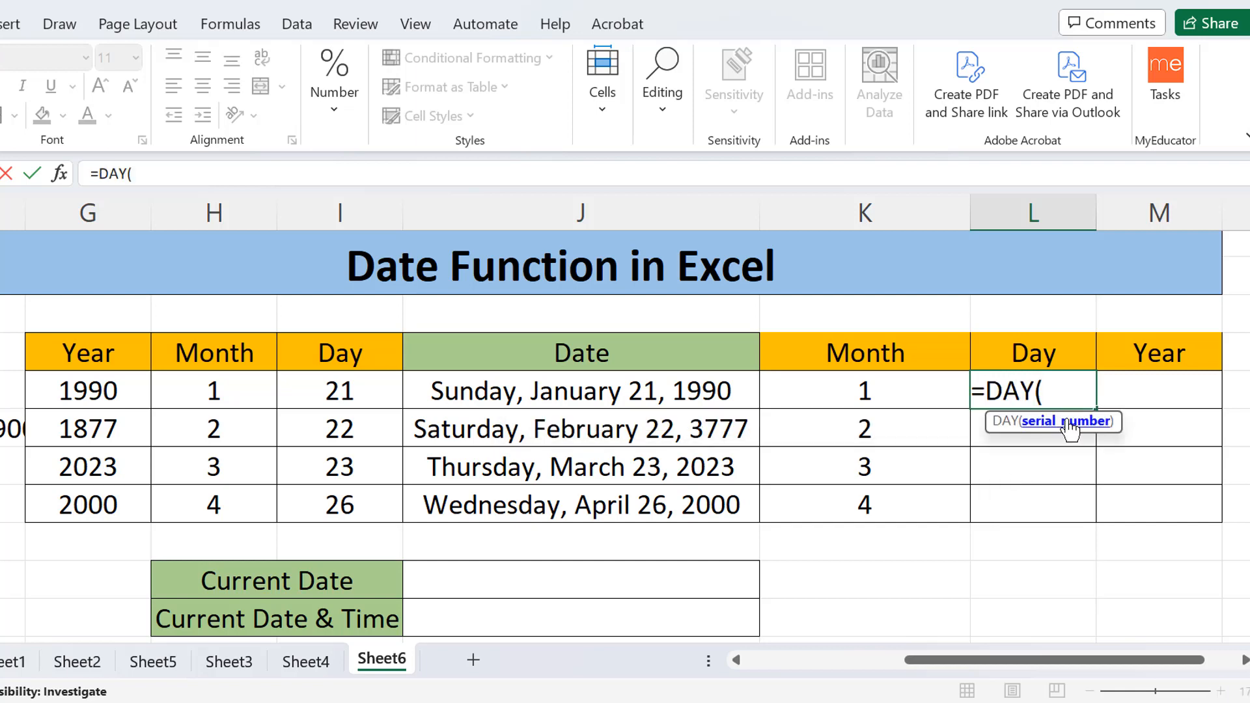
pyautogui.click(669, 401)
pyautogui.write(')')
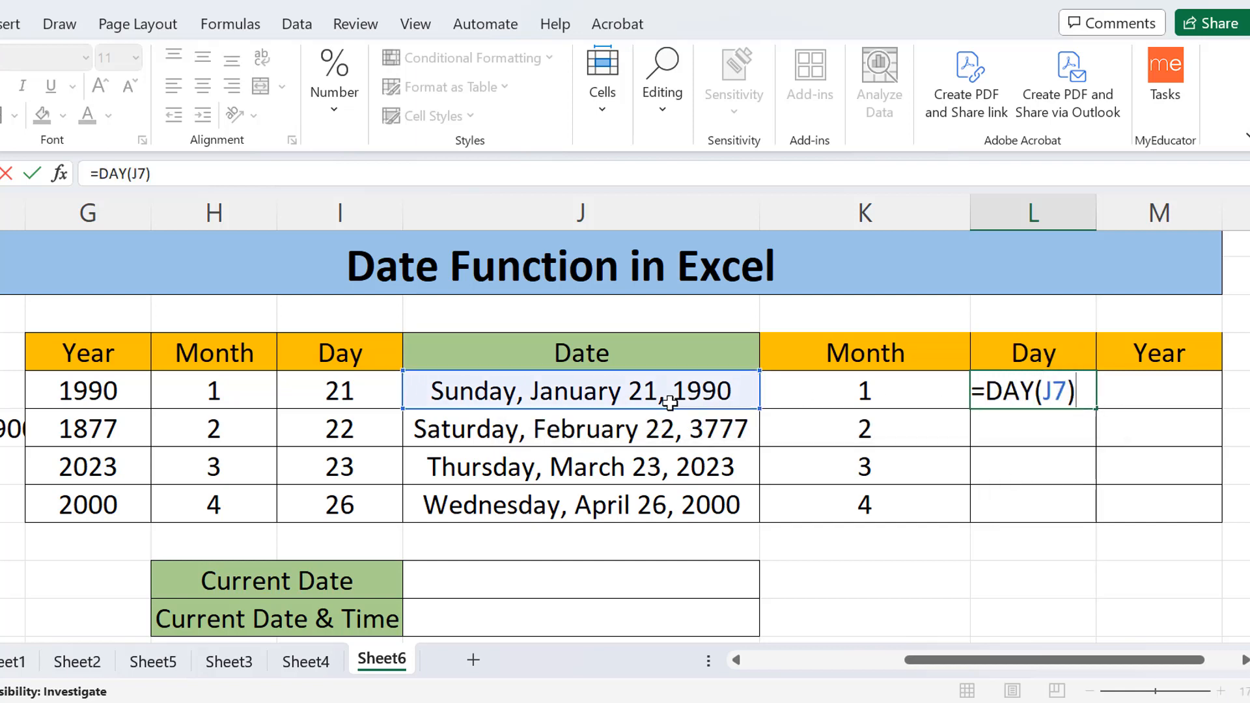
pyautogui.press('Return')
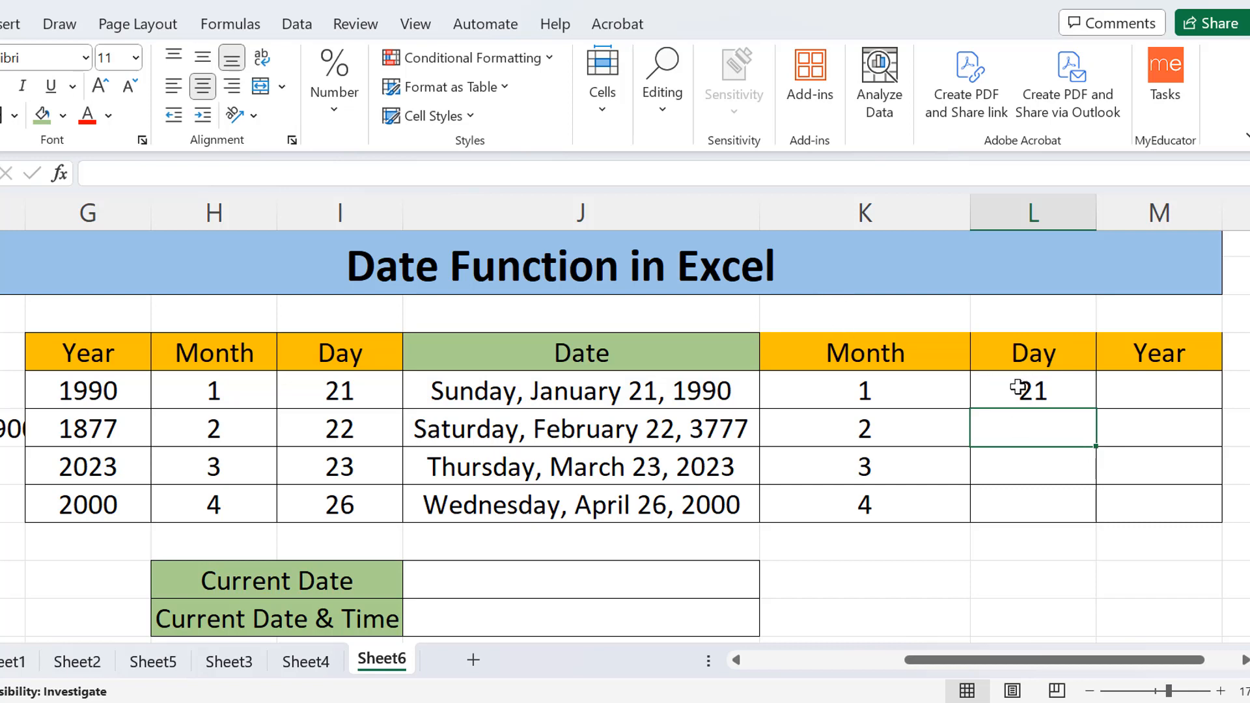
pyautogui.click(1073, 390)
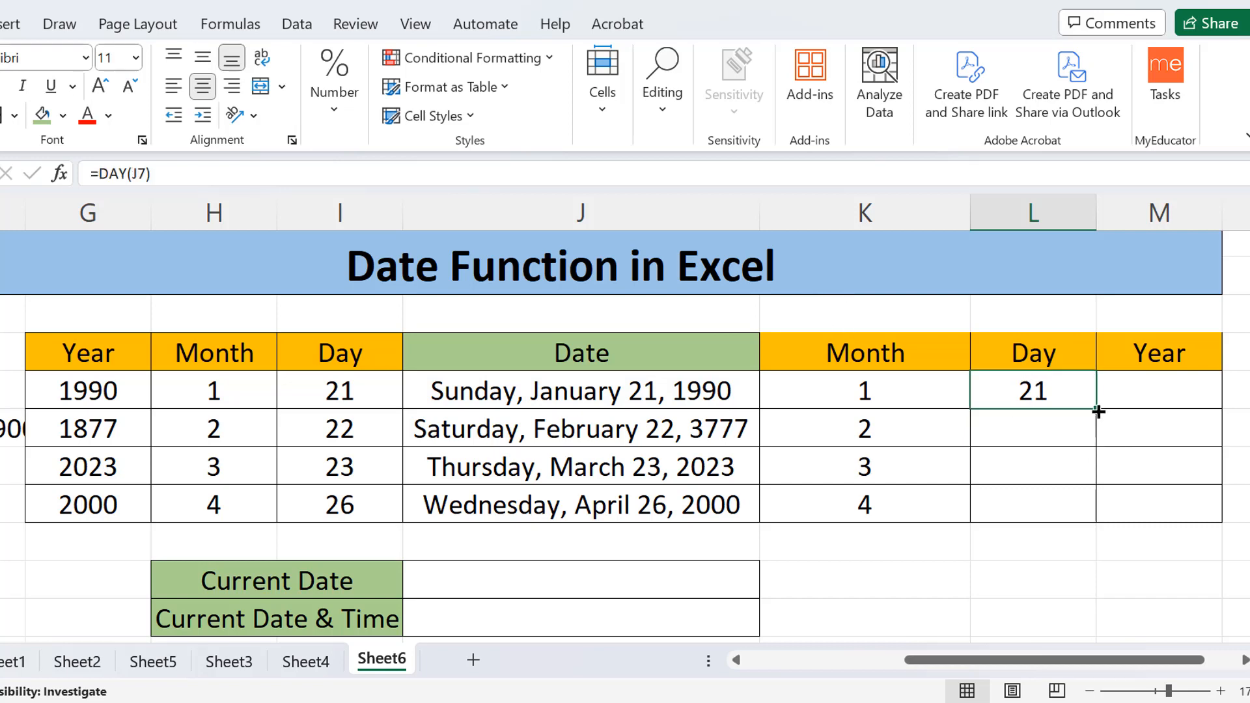
pyautogui.moveTo(1099, 412); pyautogui.dragTo(1092, 509)
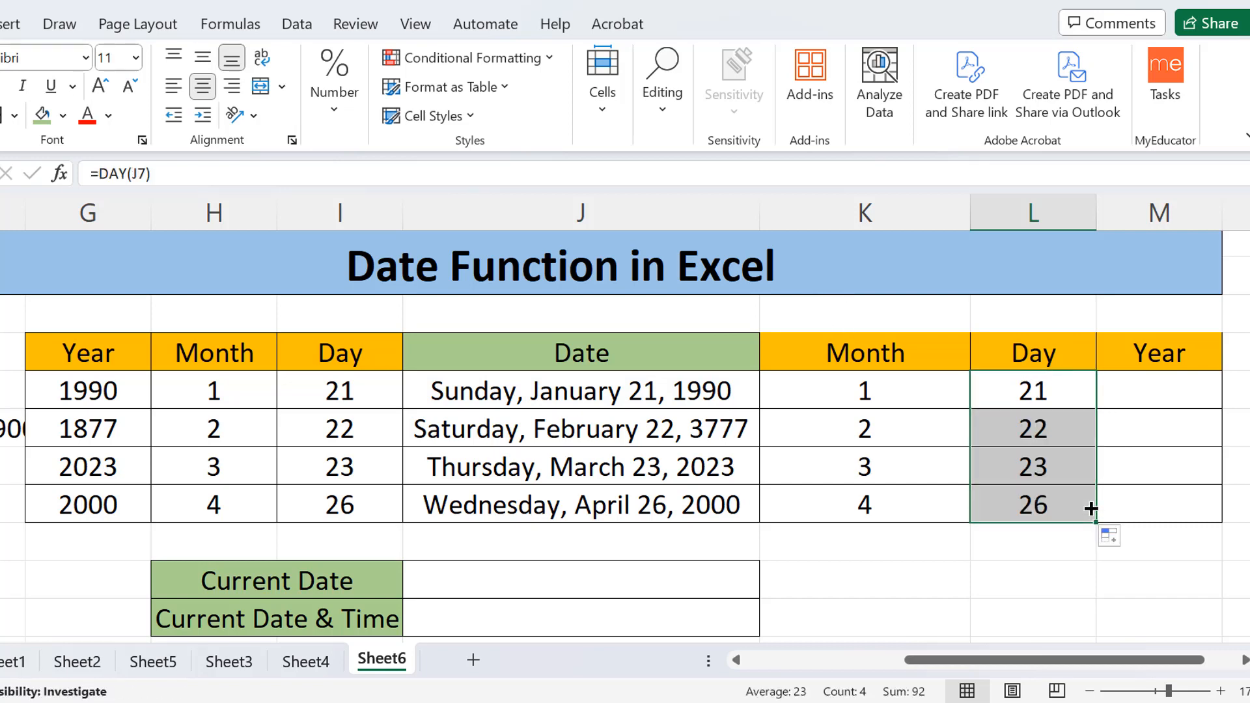
# - Enter =YEAR(J7) in cell M7 and fill the formula down through M10
pyautogui.doubleClick(1163, 403)
pyautogui.write('=')
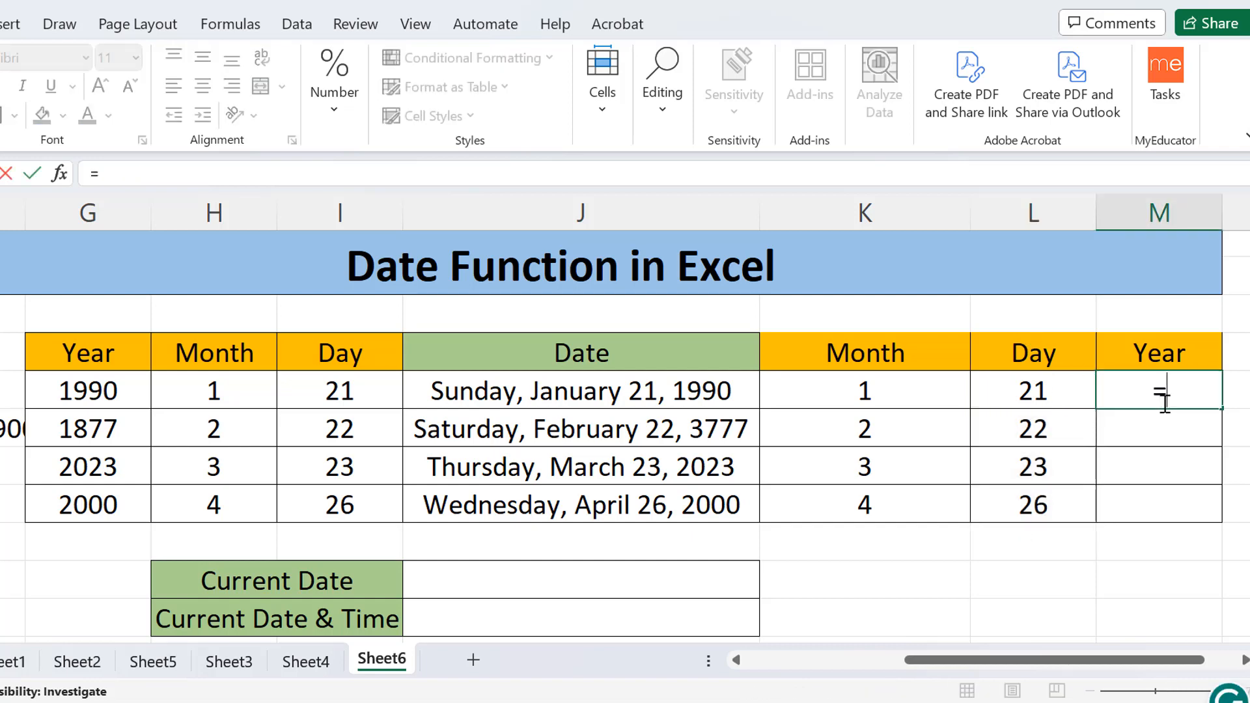
pyautogui.write('yea')
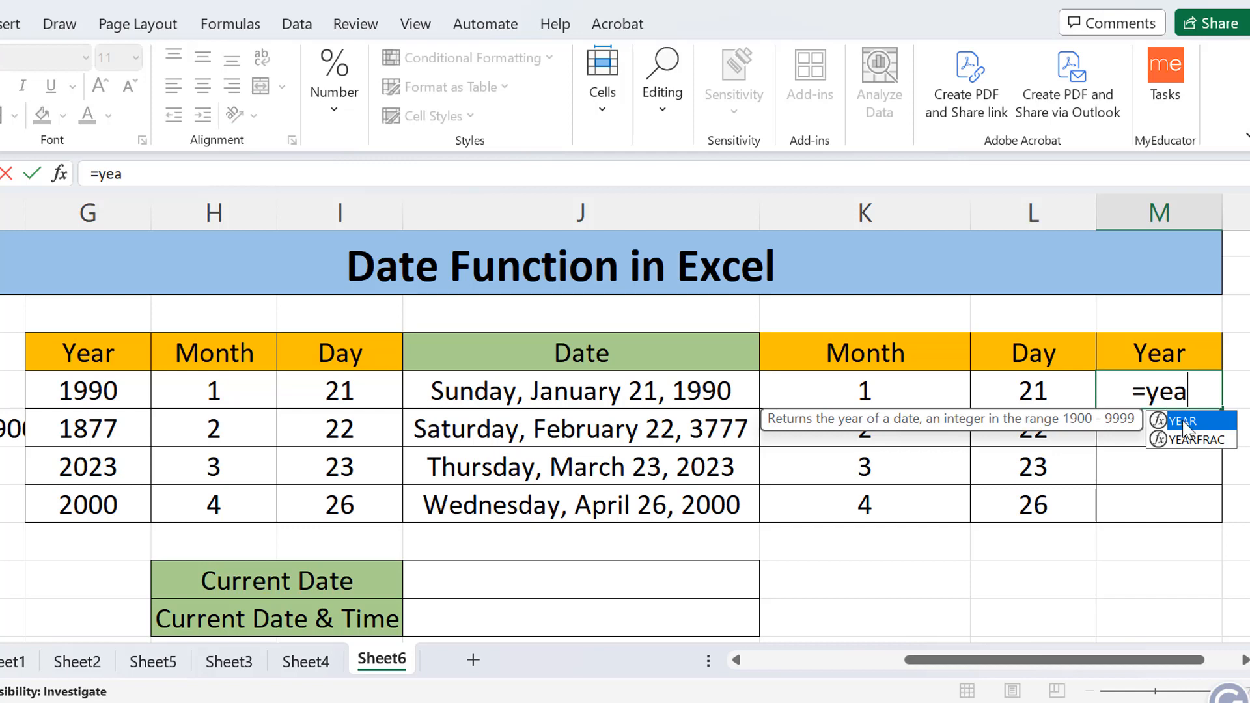
pyautogui.doubleClick(1184, 422)
pyautogui.click(656, 389)
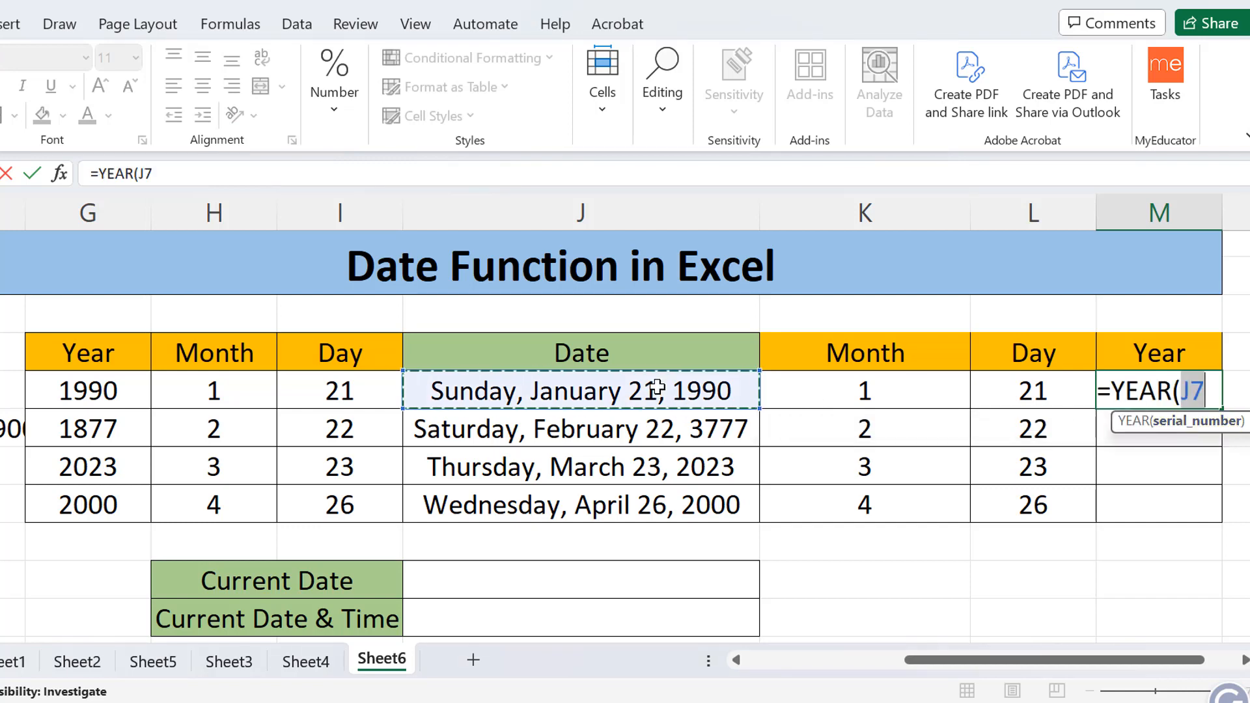
pyautogui.write(')')
pyautogui.press('Return')
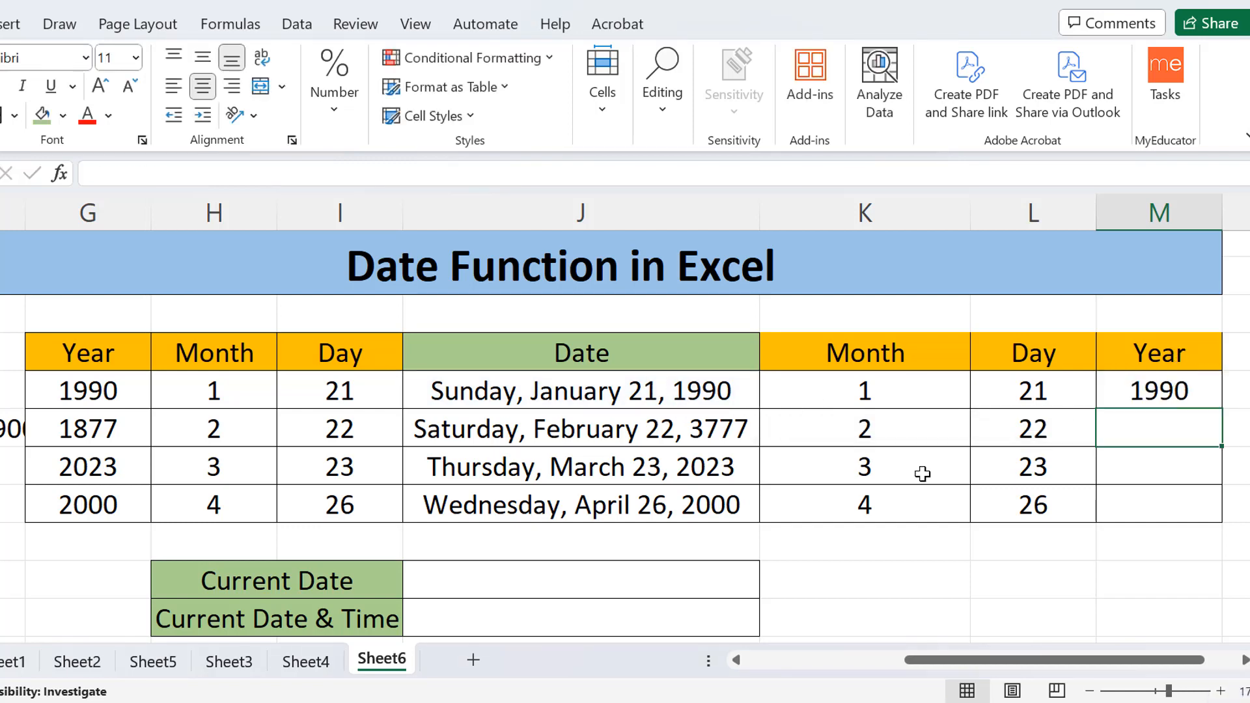
pyautogui.click(1203, 388)
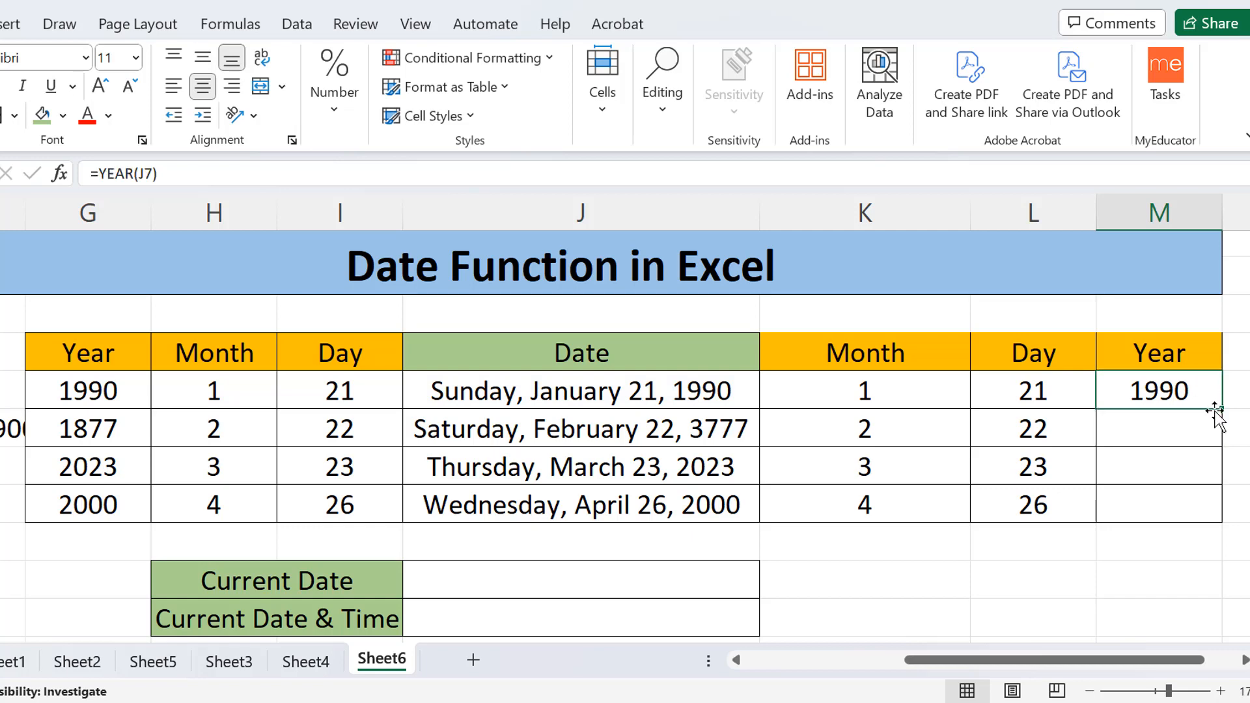
pyautogui.moveTo(1218, 414); pyautogui.dragTo(1212, 507)
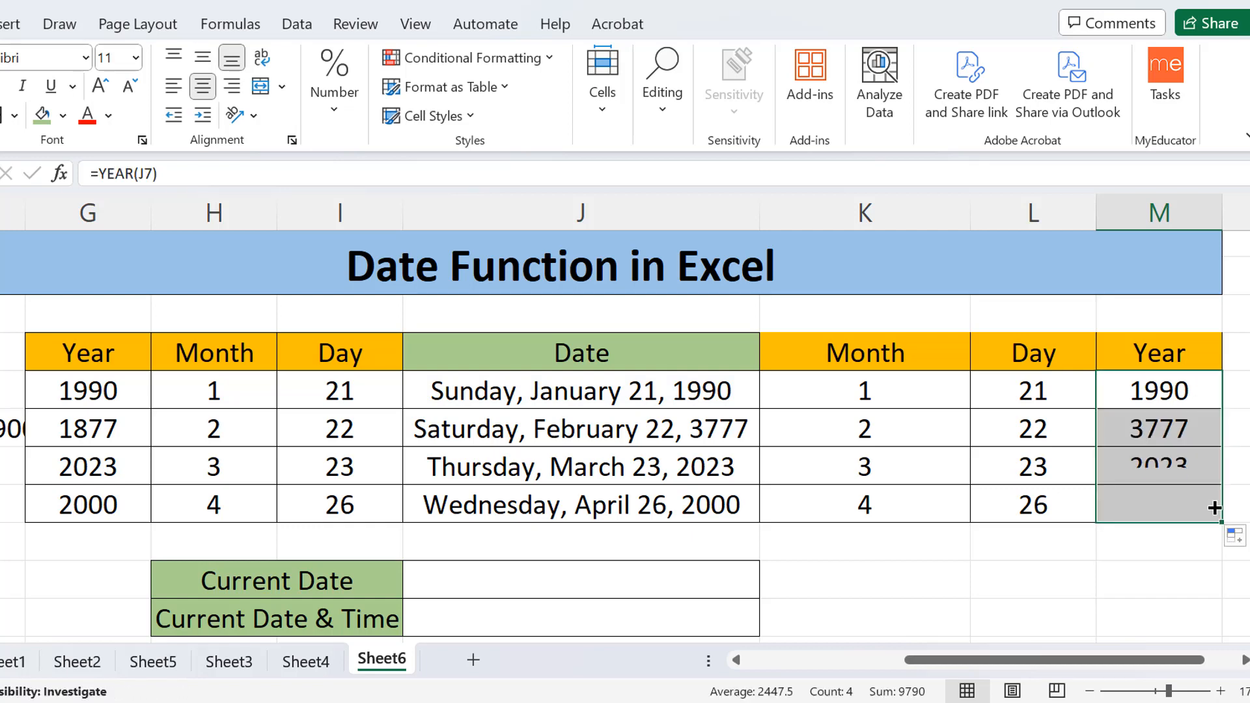
# - Inspect the YEAR formula in cell M8 and the date cell it refers to
pyautogui.click(1151, 440)
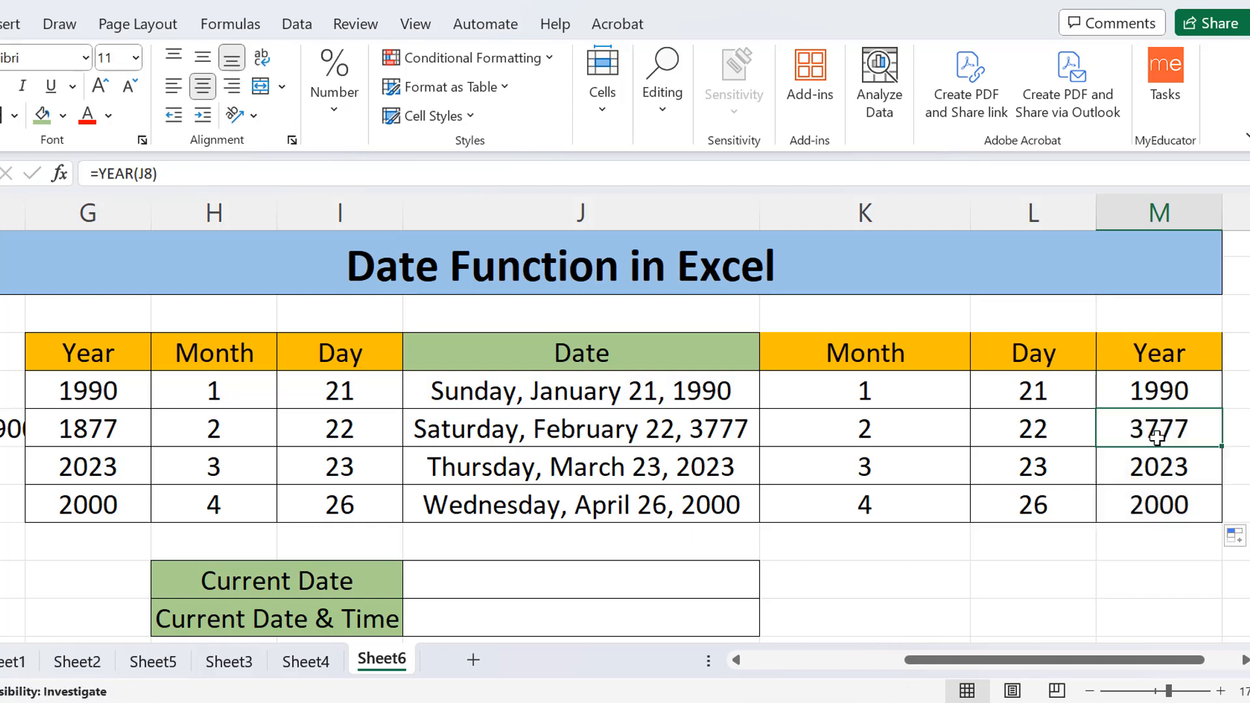
pyautogui.doubleClick(1164, 432)
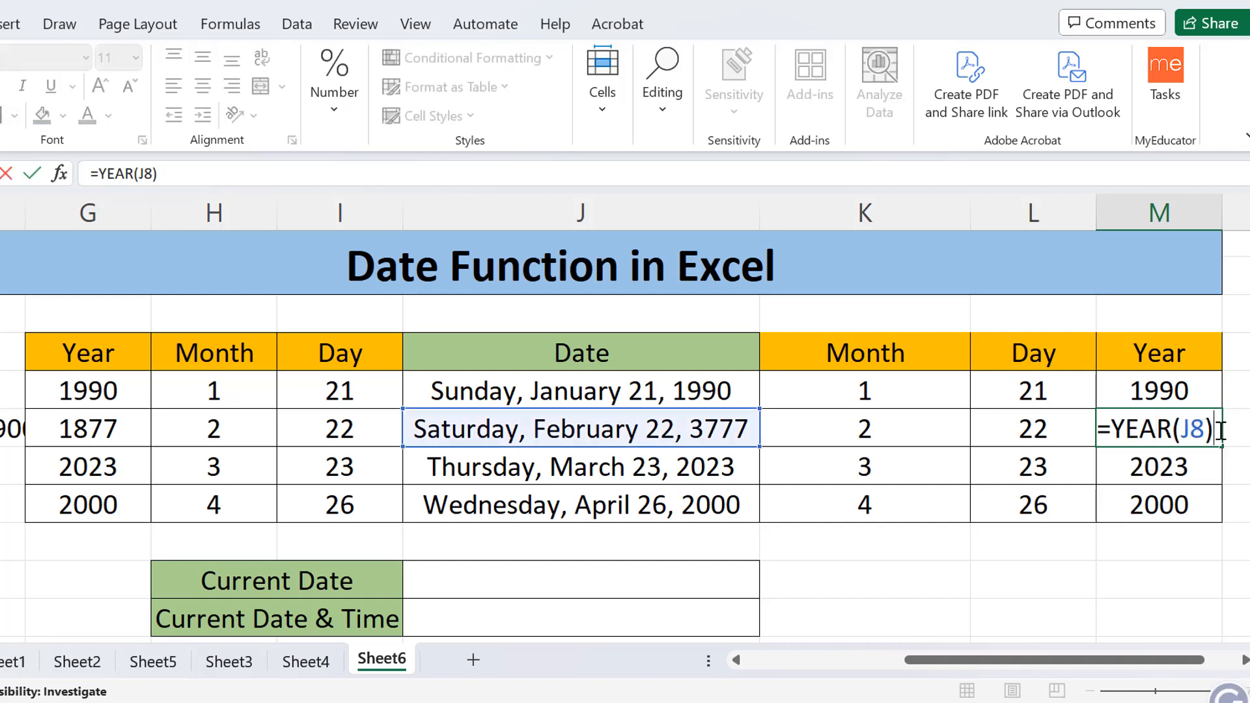
pyautogui.press('Return')
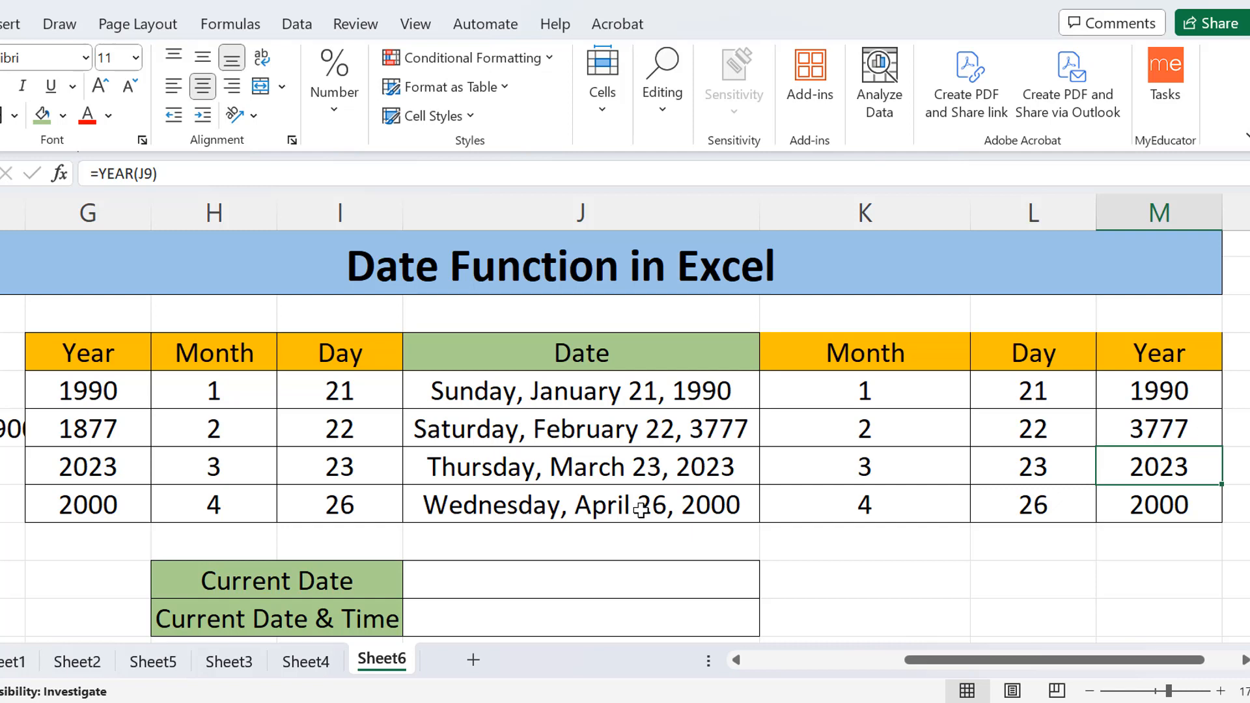
# - Enter =TODAY() in the cell beside the Current Date label
pyautogui.click(491, 585)
pyautogui.write('=')
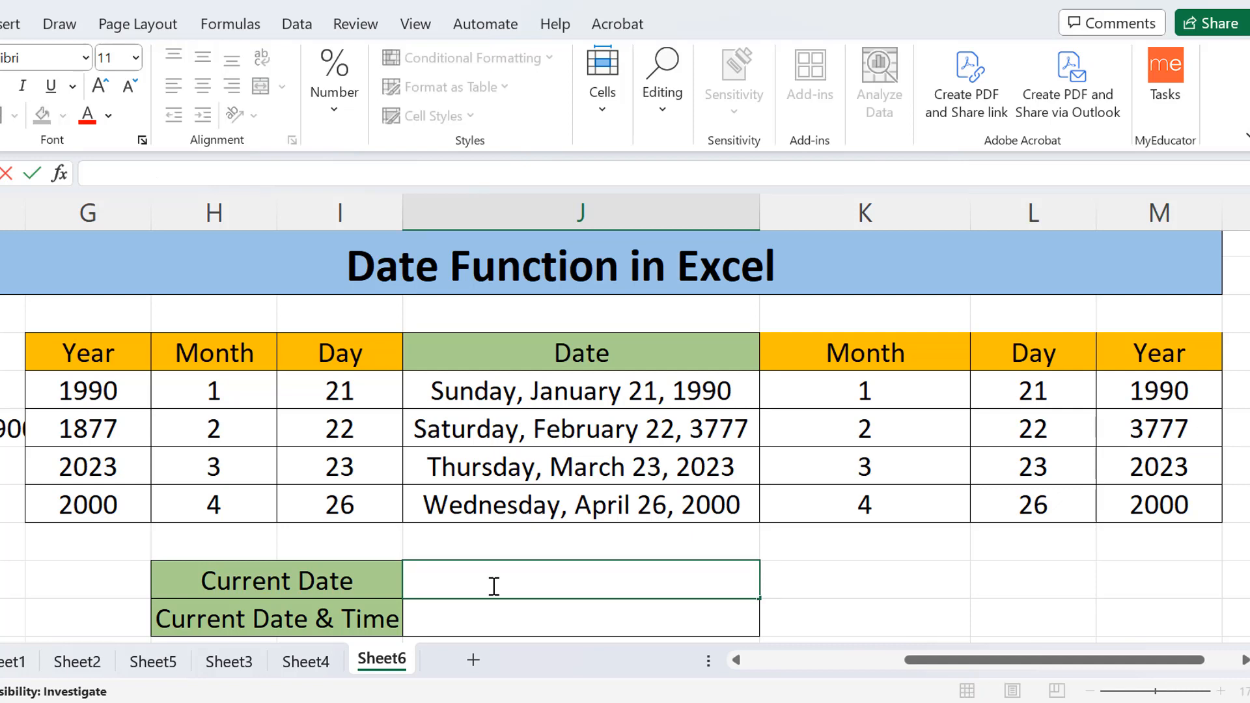
pyautogui.write('tod')
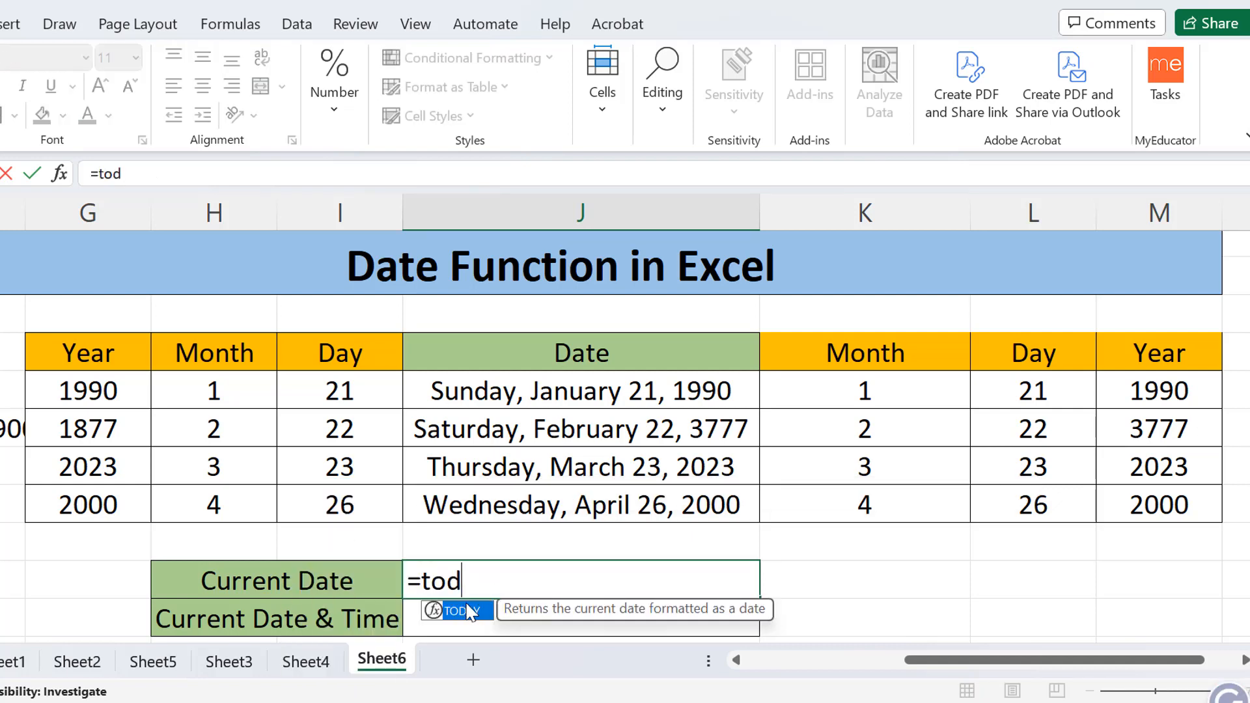
pyautogui.doubleClick(466, 613)
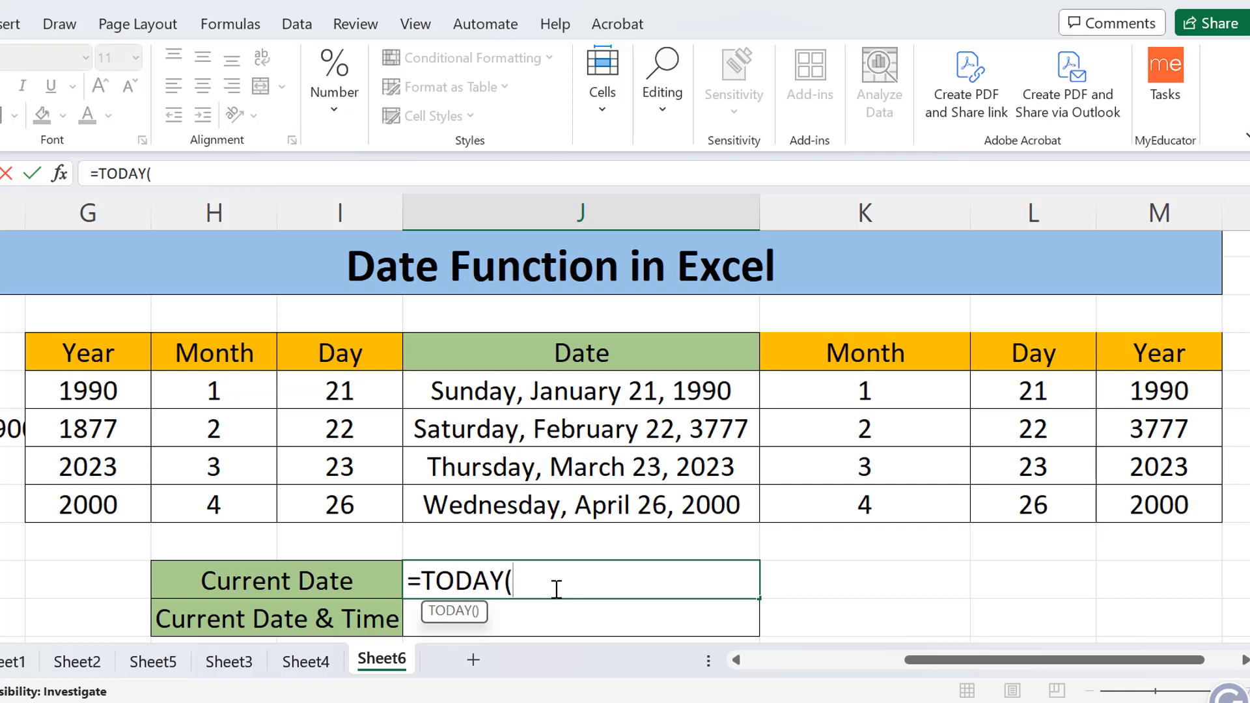
pyautogui.write(')')
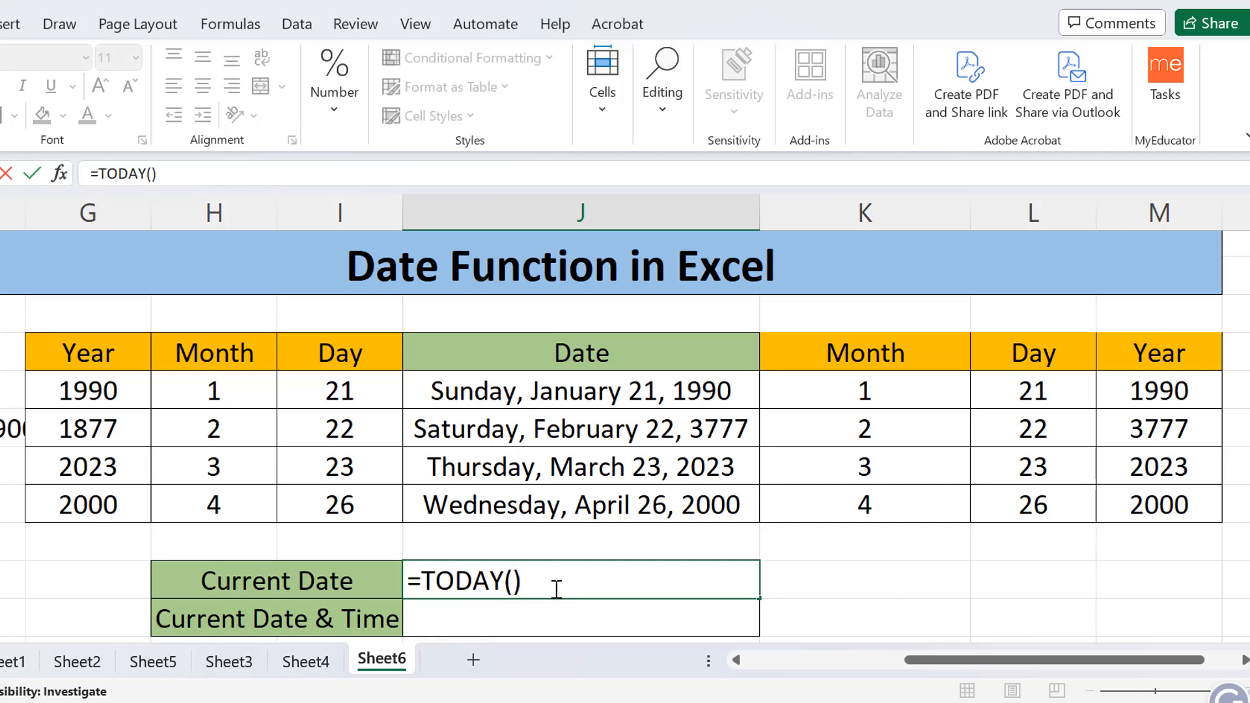
pyautogui.press('Return')
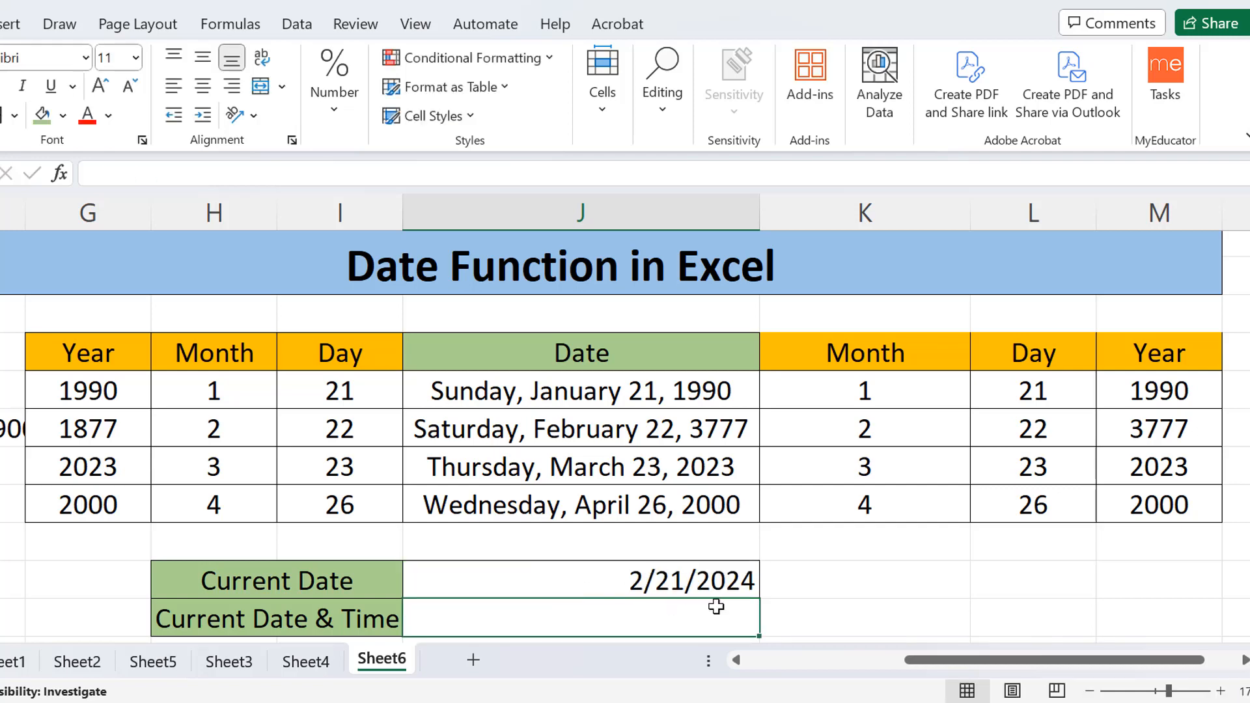
# - Format the current date with the *Wednesday, March 14, 2012 date type and widen column J to fit it
pyautogui.click(540, 570)
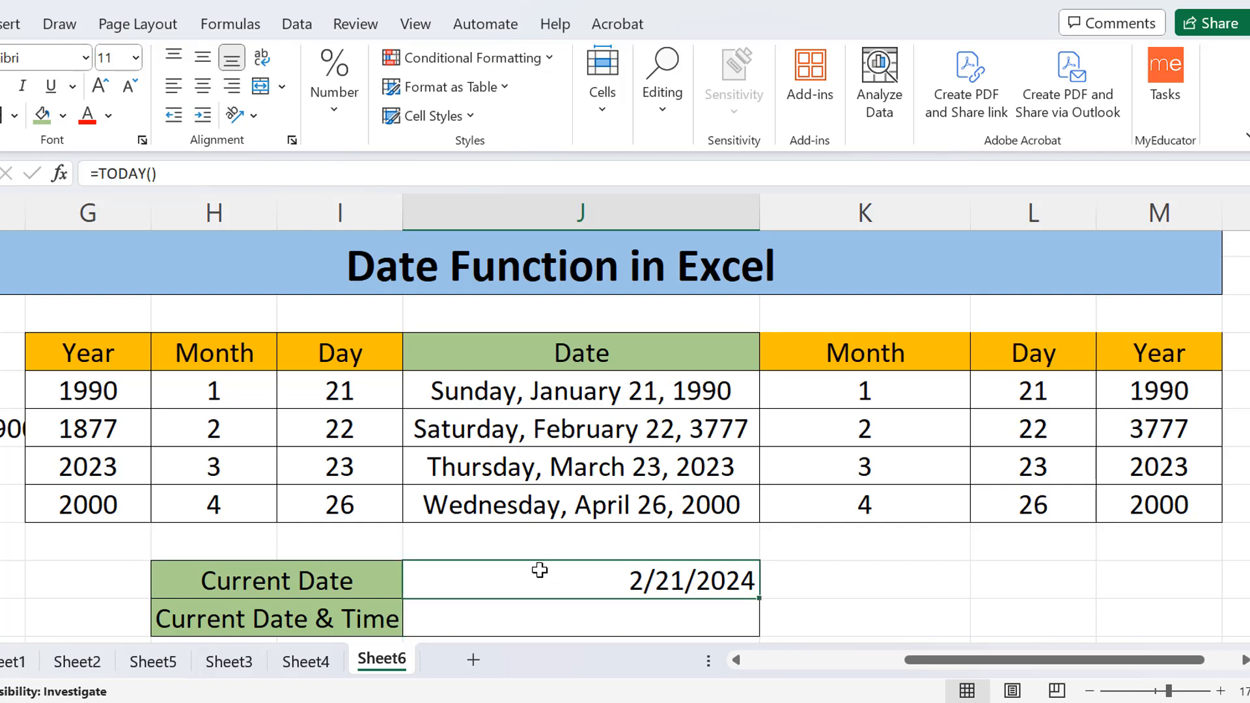
pyautogui.rightClick(542, 572)
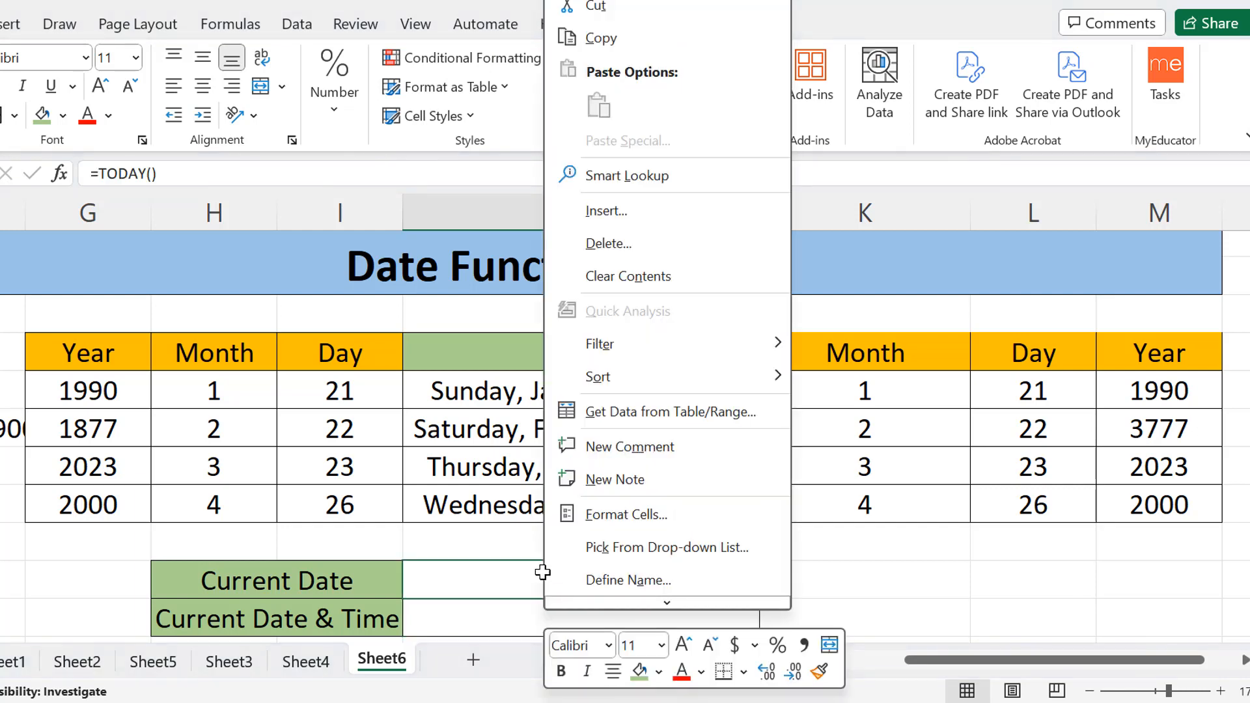
pyautogui.click(586, 513)
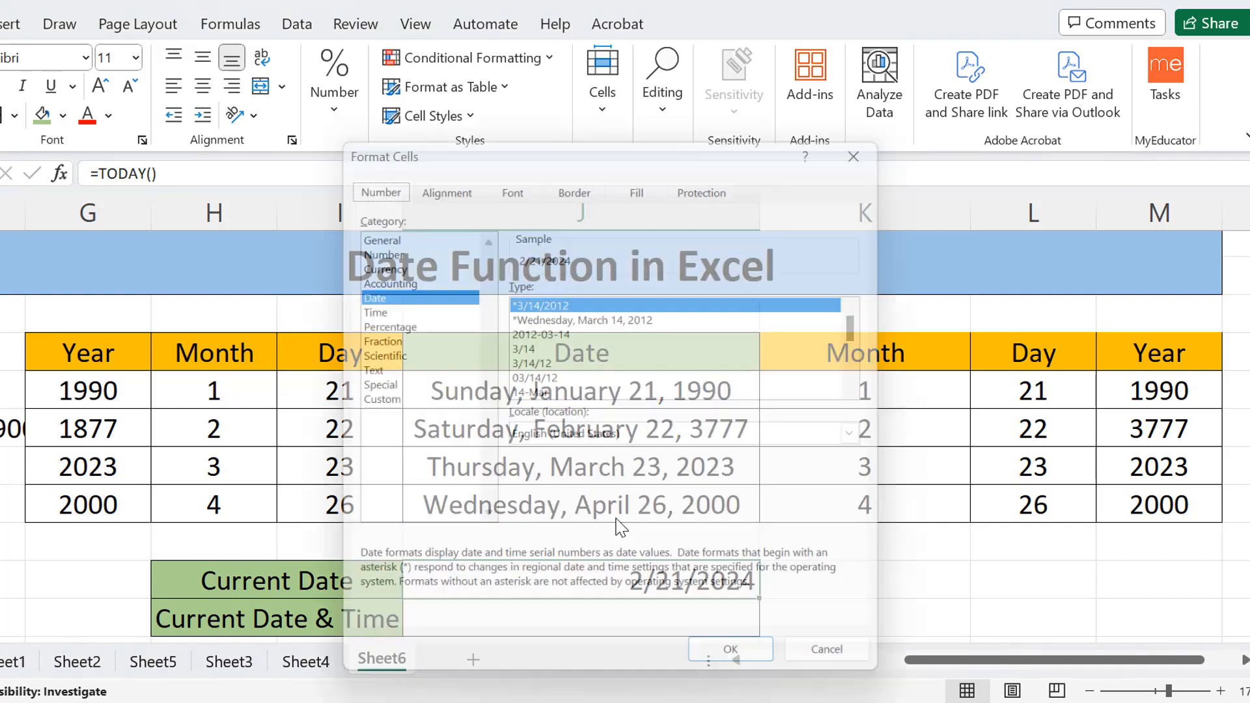
pyautogui.click(618, 316)
pyautogui.click(742, 671)
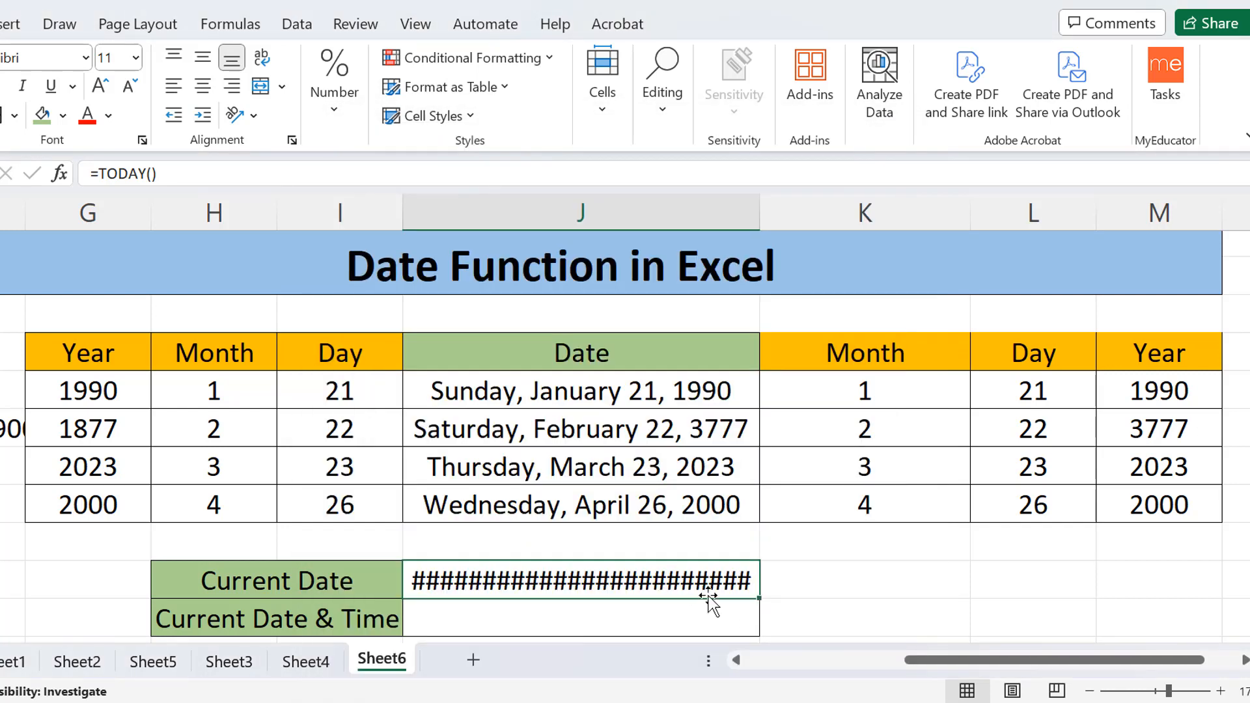
pyautogui.moveTo(760, 212); pyautogui.dragTo(792, 213)
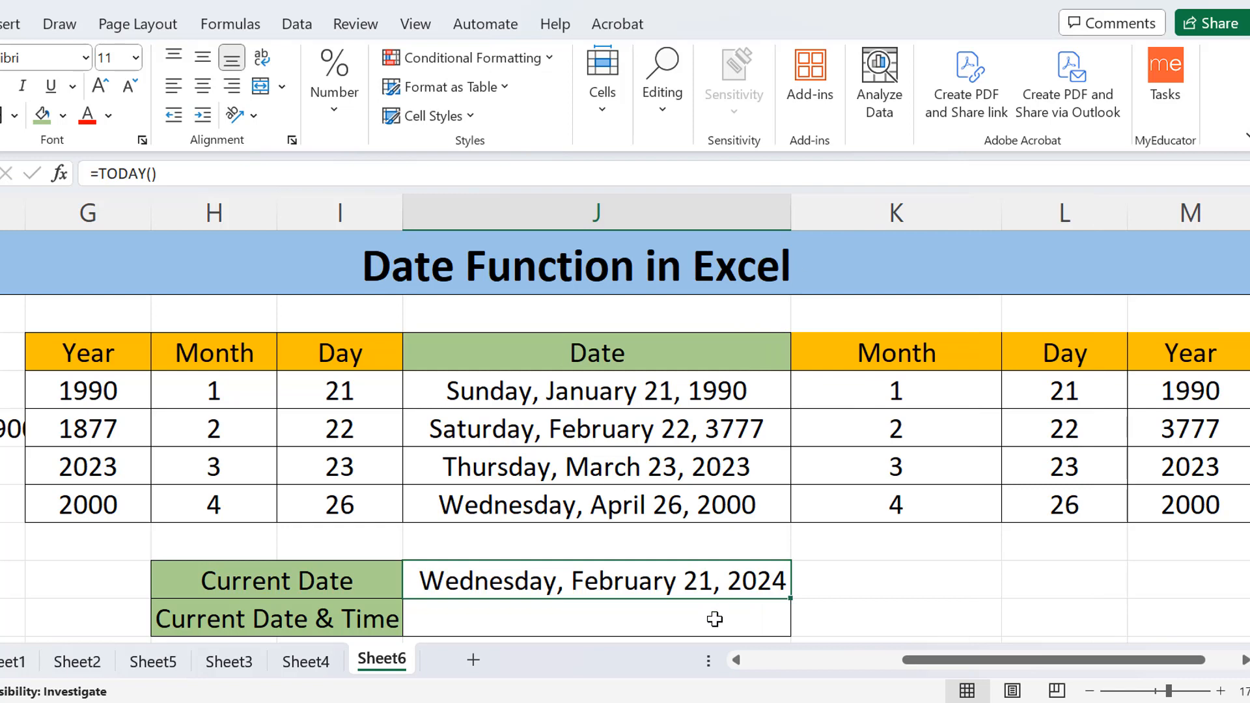
# - Merge and center the column J and K cells beside the Current Date & Time label
pyautogui.doubleClick(458, 619)
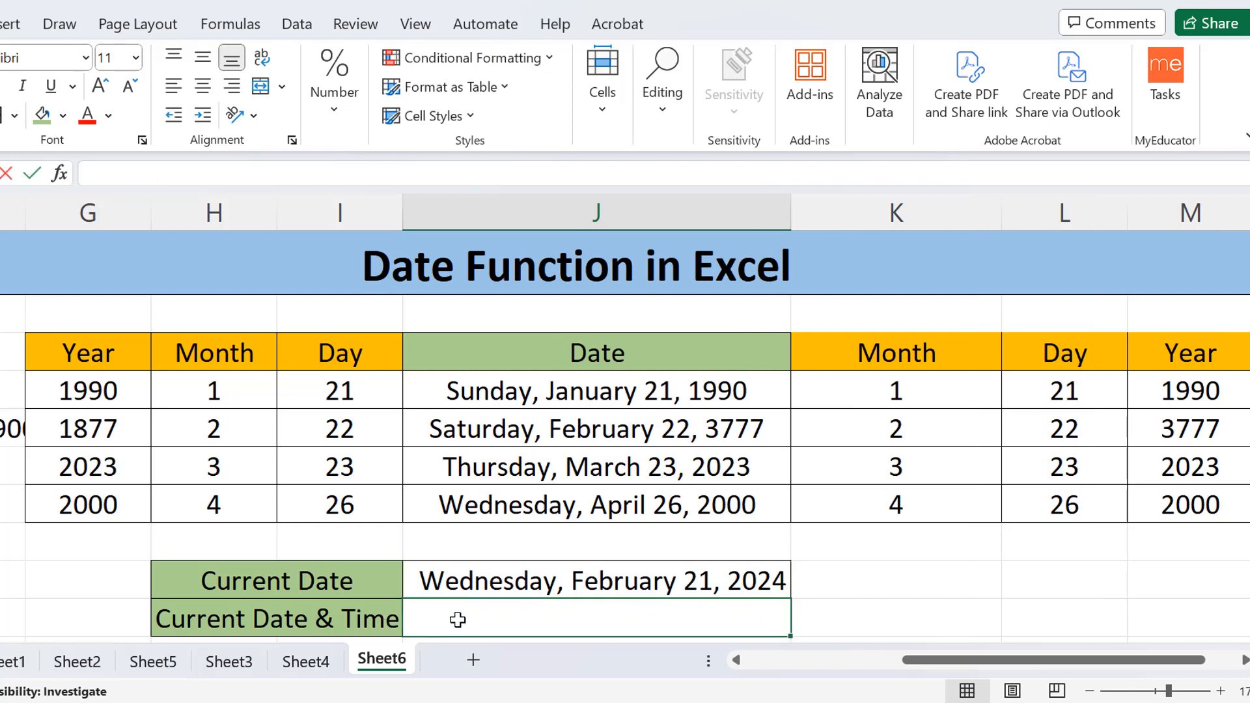
pyautogui.click(850, 576)
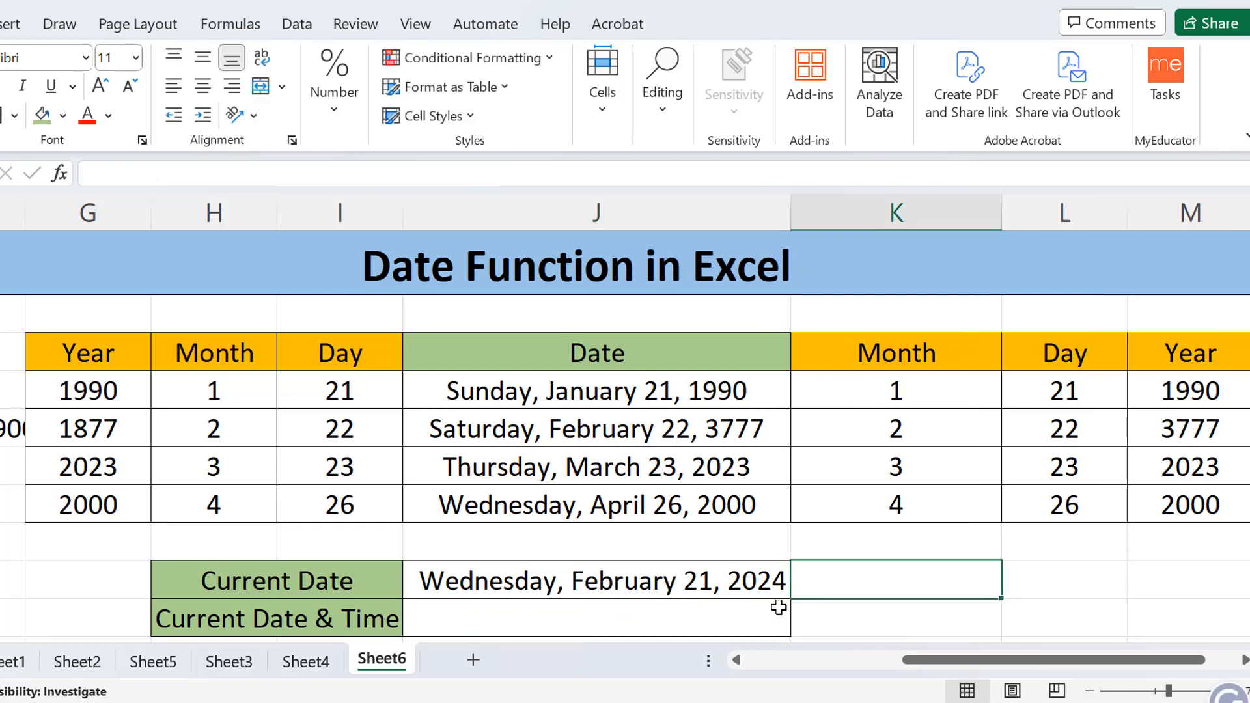
pyautogui.moveTo(759, 621); pyautogui.dragTo(842, 619)
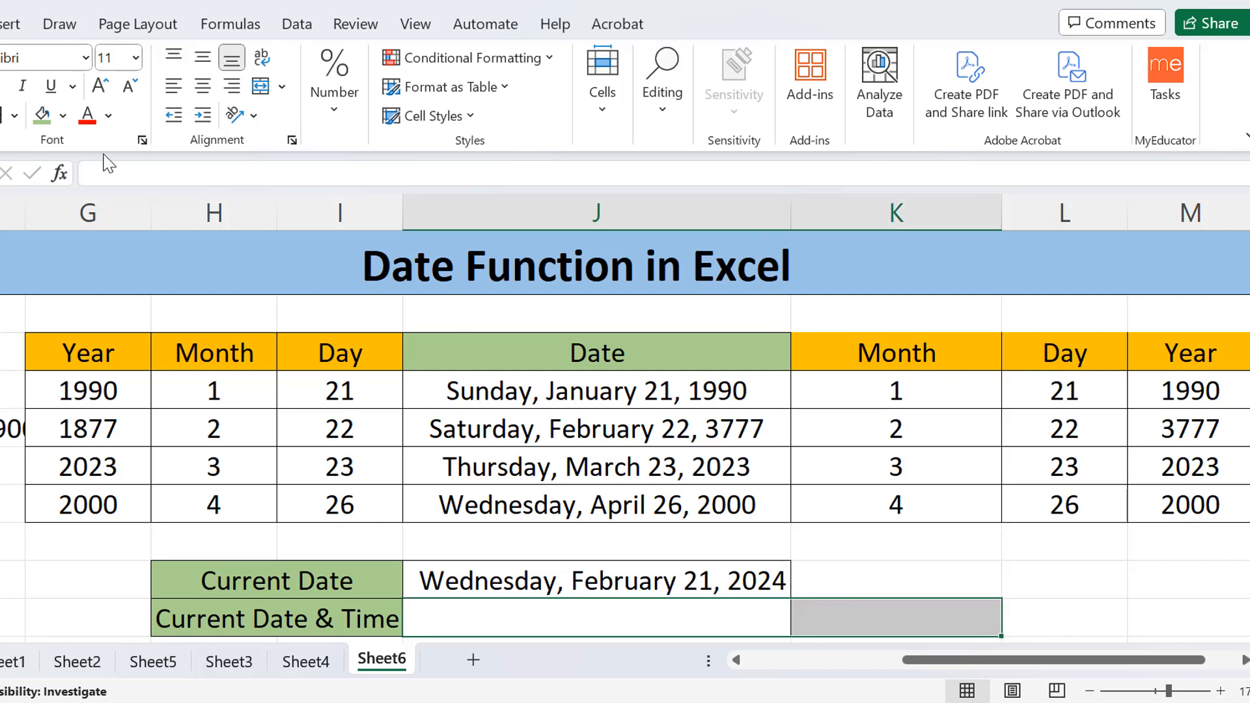
pyautogui.click(261, 85)
# - Enter =NOW() in the merged cell beside the Current Date & Time label
pyautogui.doubleClick(465, 621)
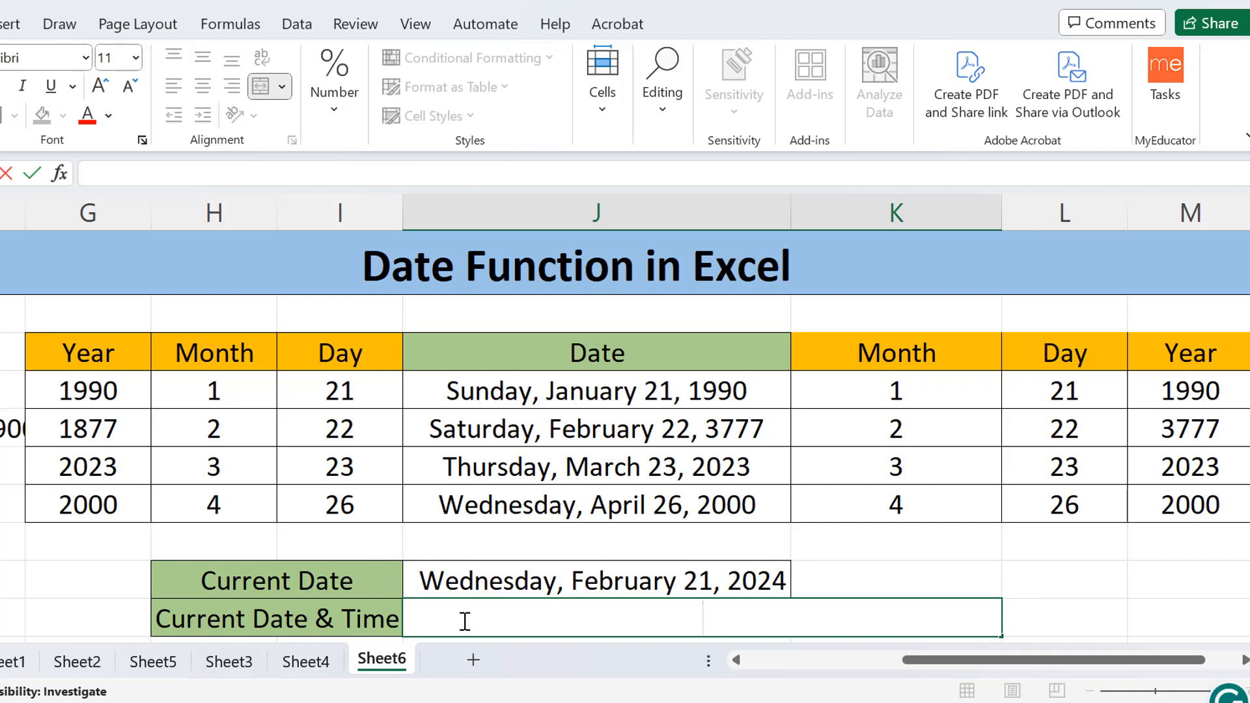
pyautogui.write('=Now')
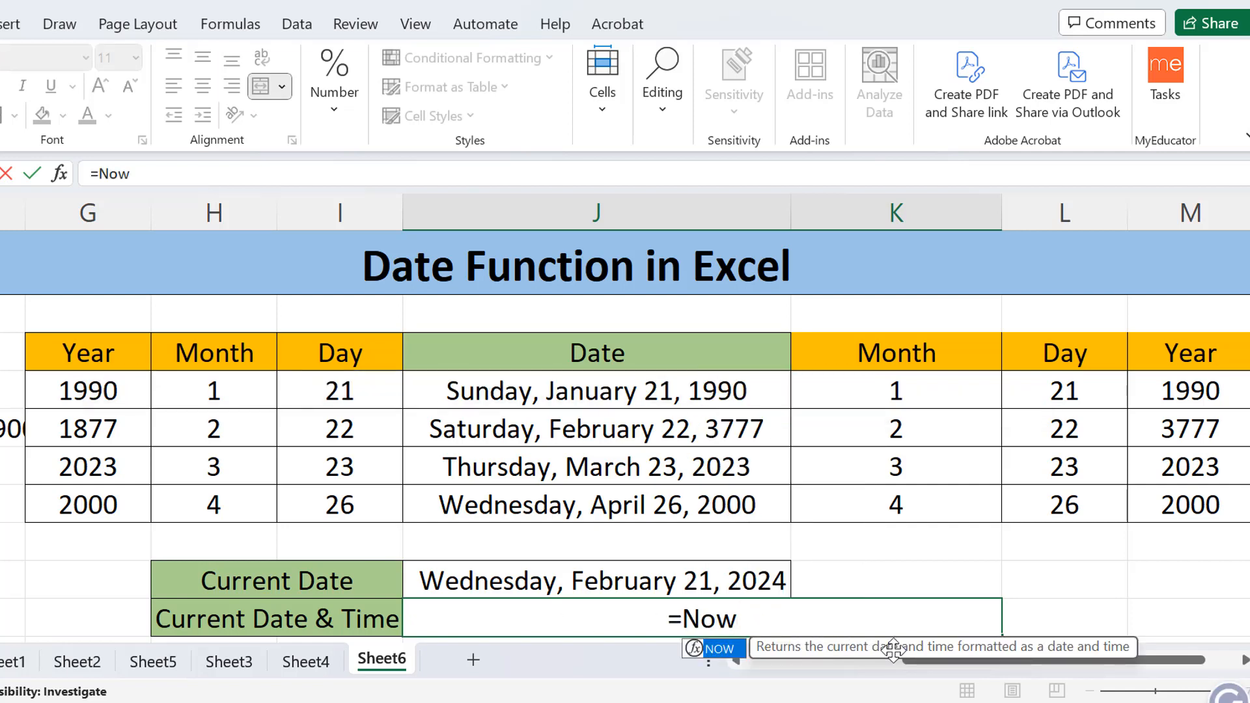
pyautogui.doubleClick(719, 648)
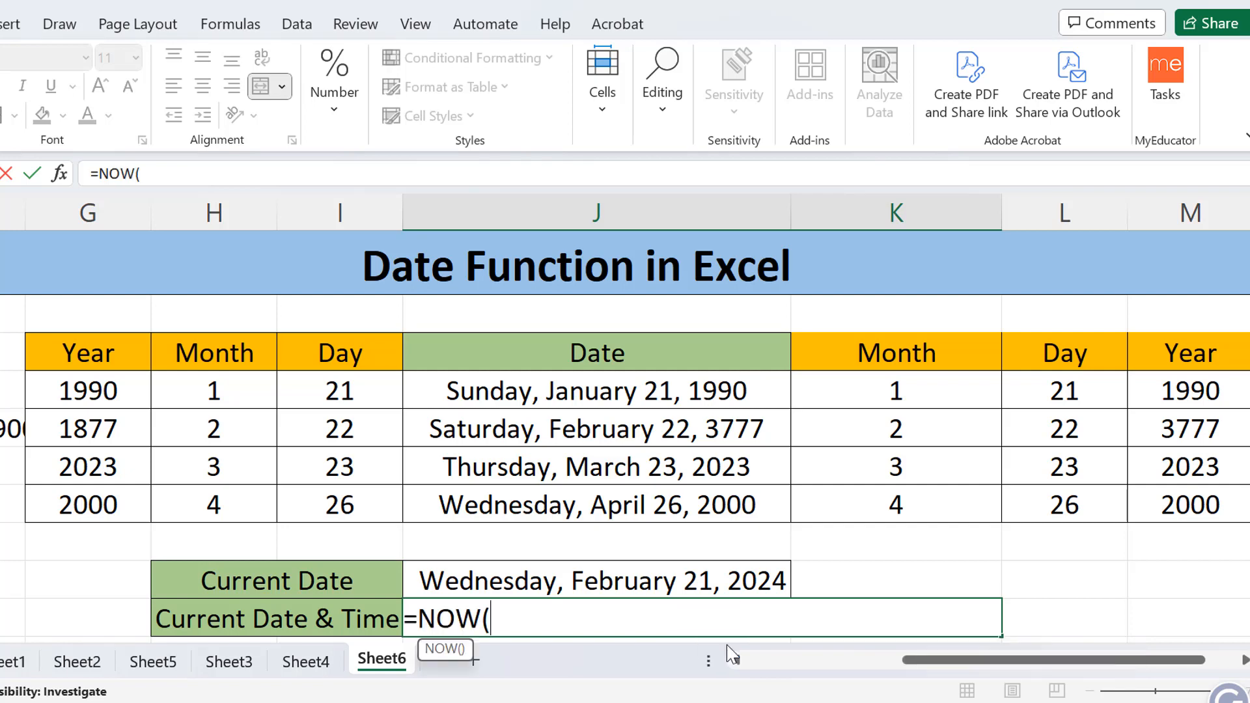
pyautogui.write(')')
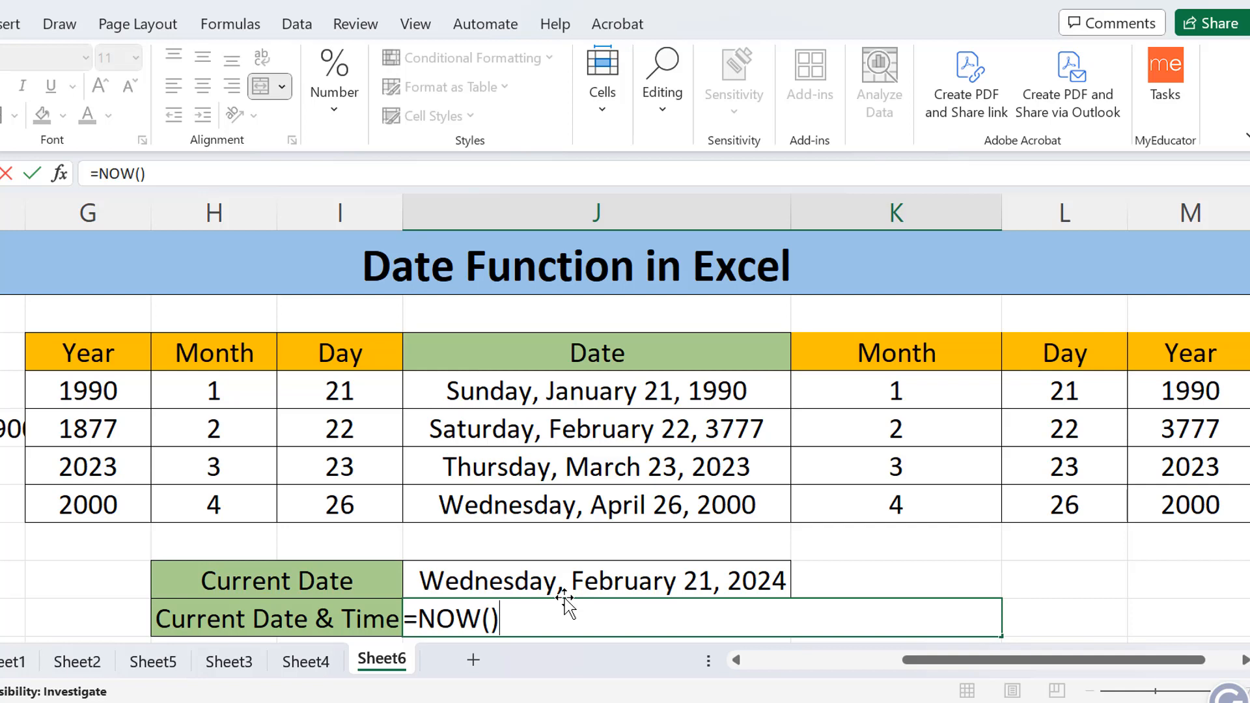
pyautogui.press('Return')
# - Format the Current Date & Time value with the *Wednesday, March 14, 2012 date type
pyautogui.scroll(2, 1145, 482)
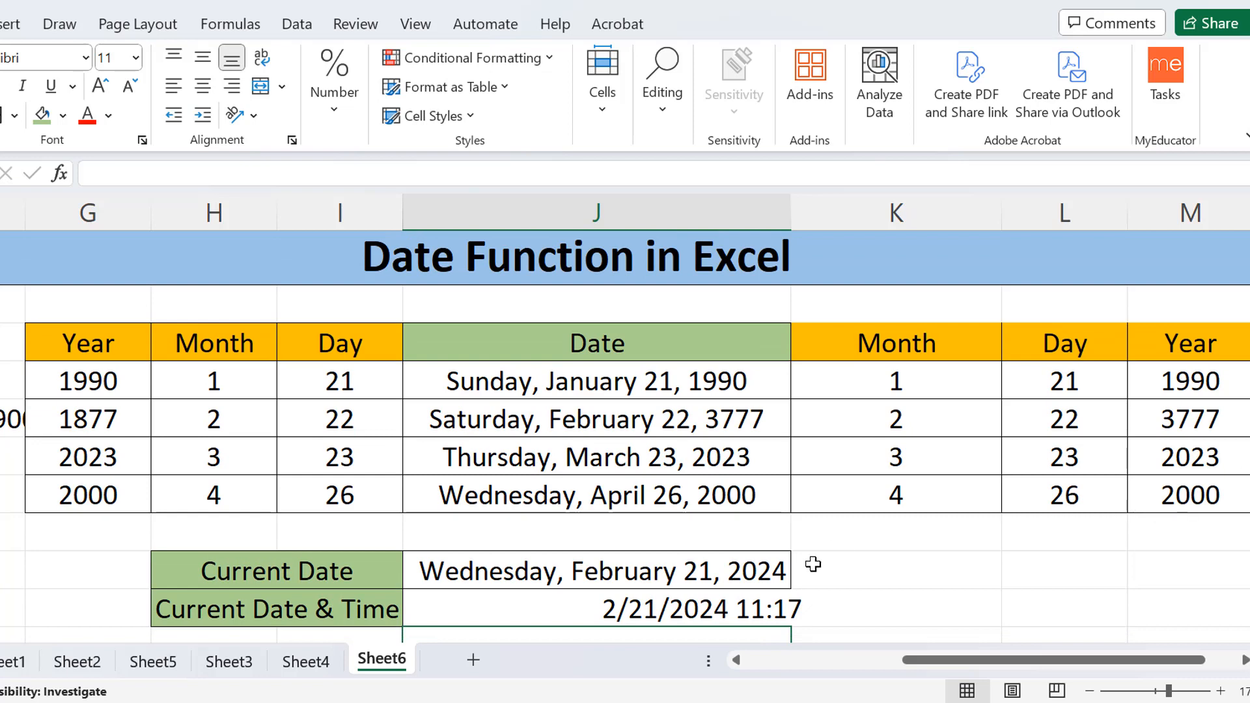
pyautogui.click(750, 600)
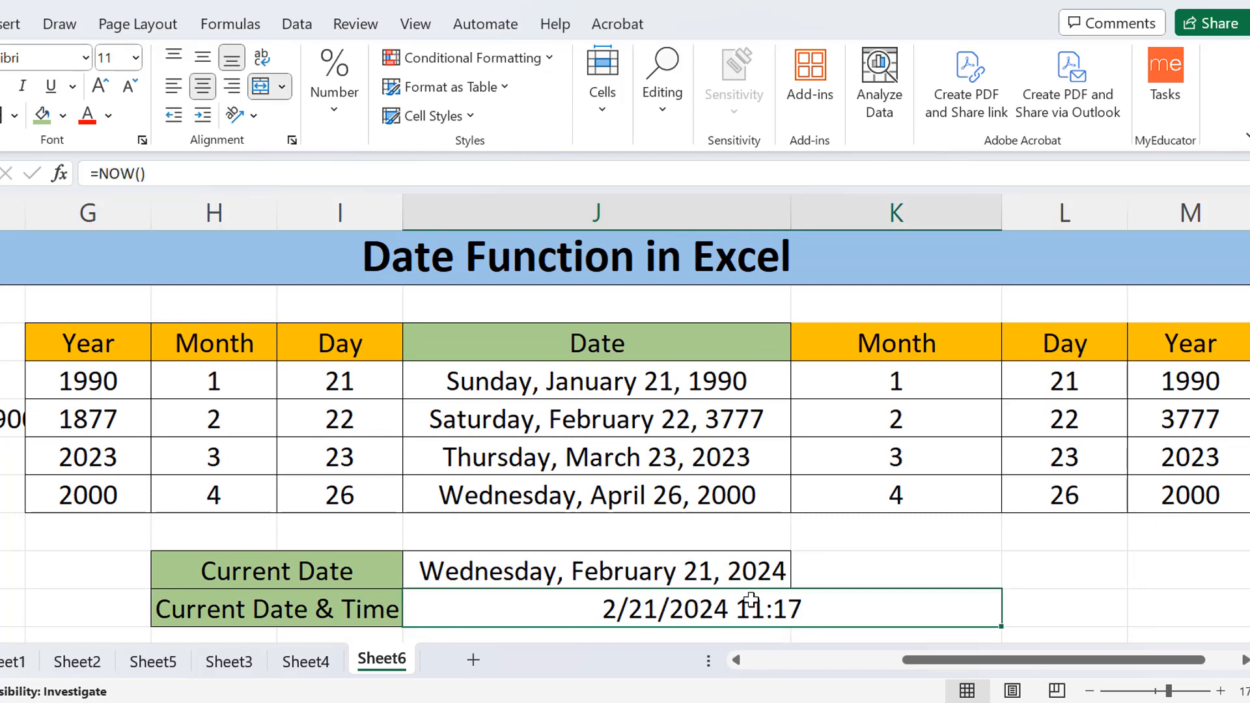
pyautogui.rightClick(750, 600)
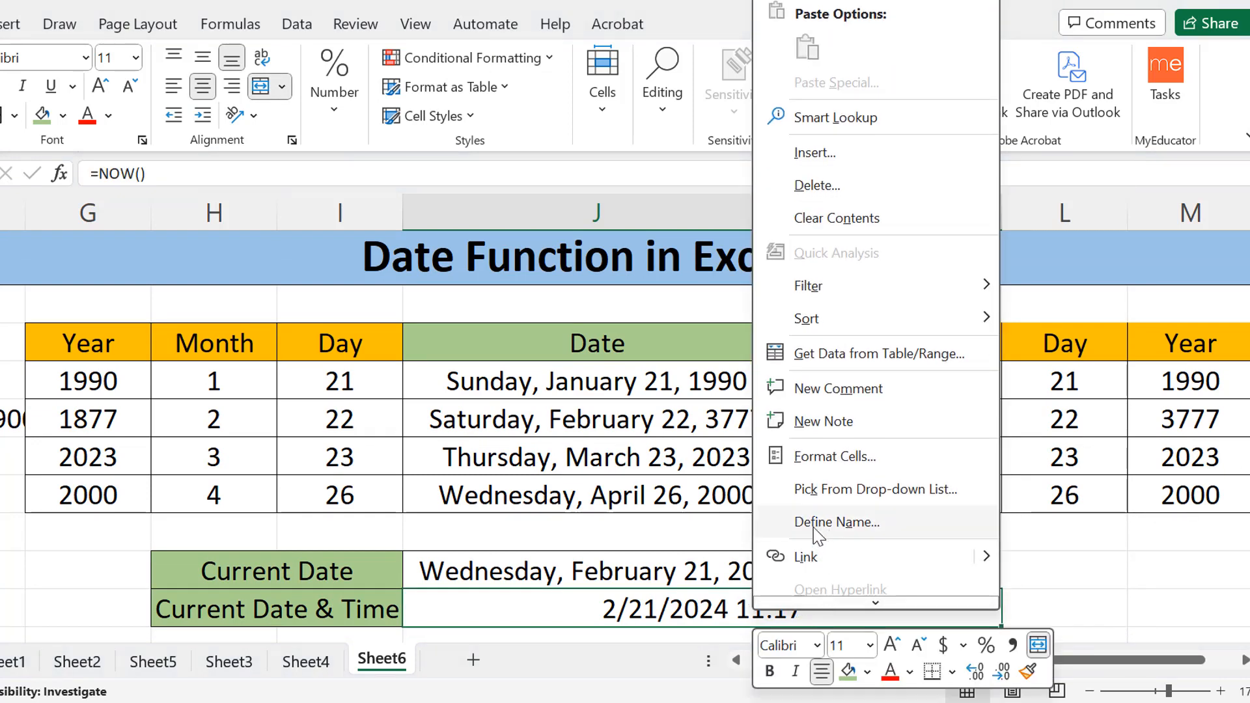
pyautogui.click(821, 459)
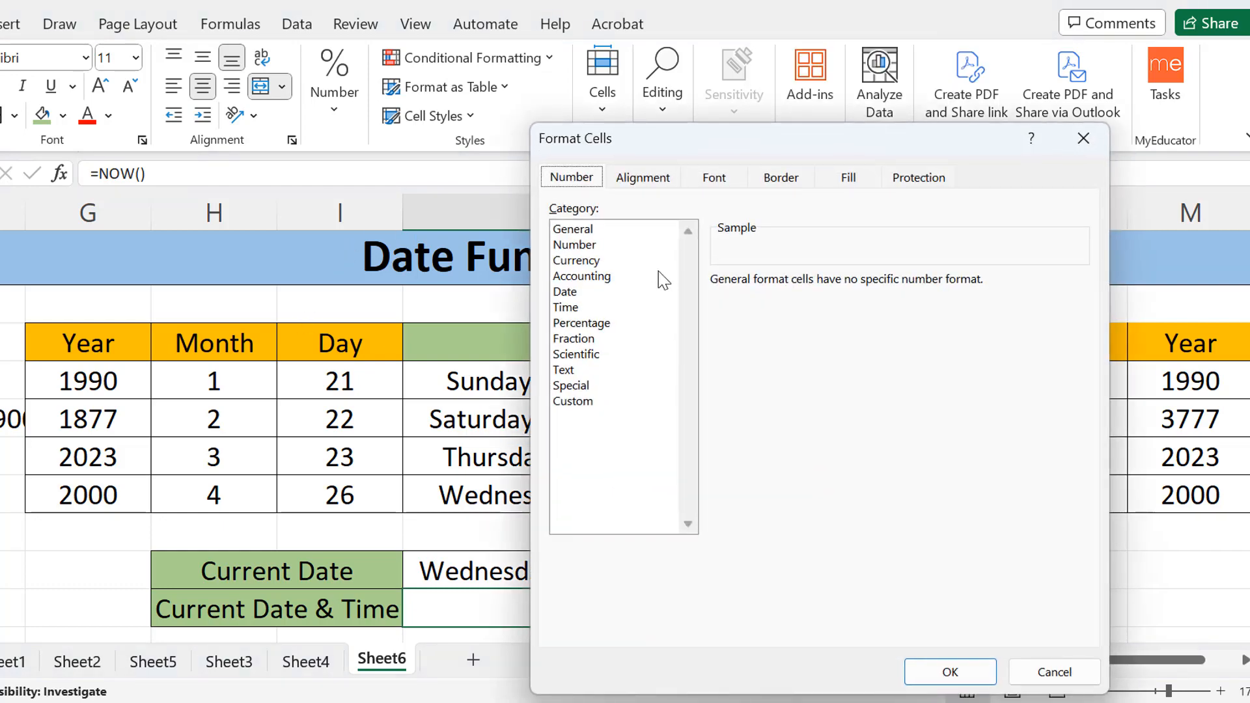
pyautogui.click(559, 293)
pyautogui.click(741, 315)
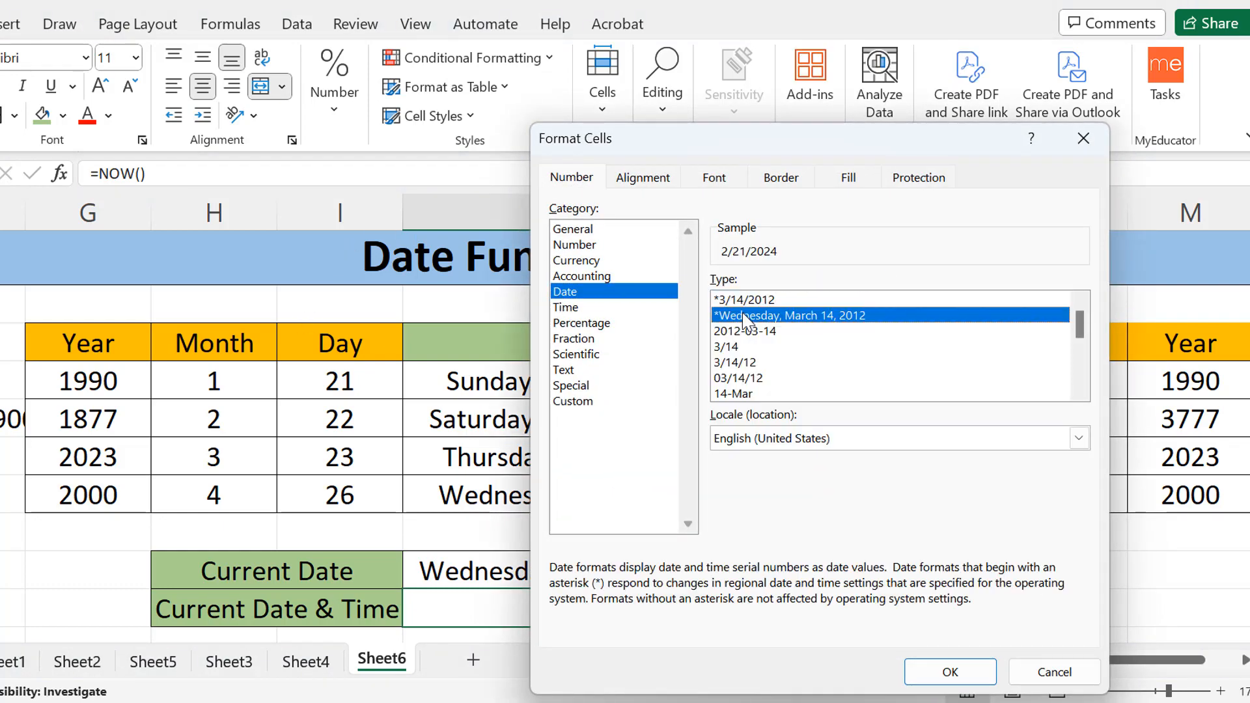
pyautogui.click(948, 672)
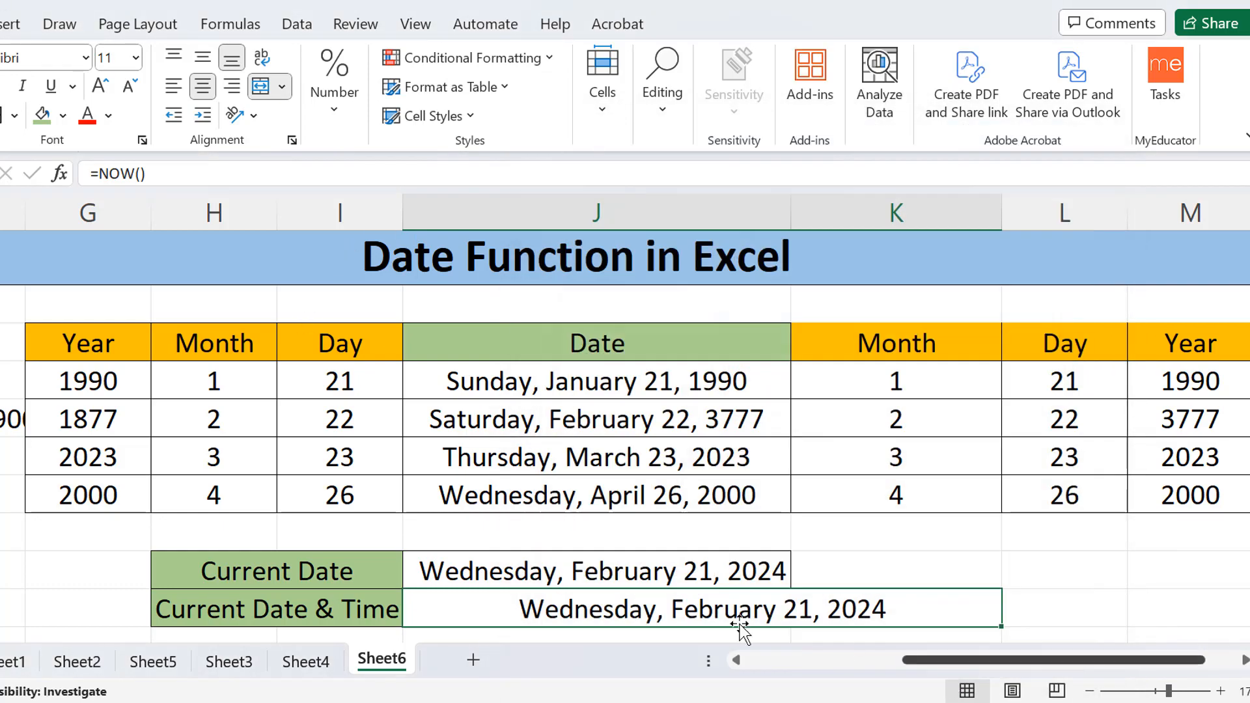
# - Inspect the NOW formula in the merged Current Date & Time cell without changing it
pyautogui.doubleClick(917, 605)
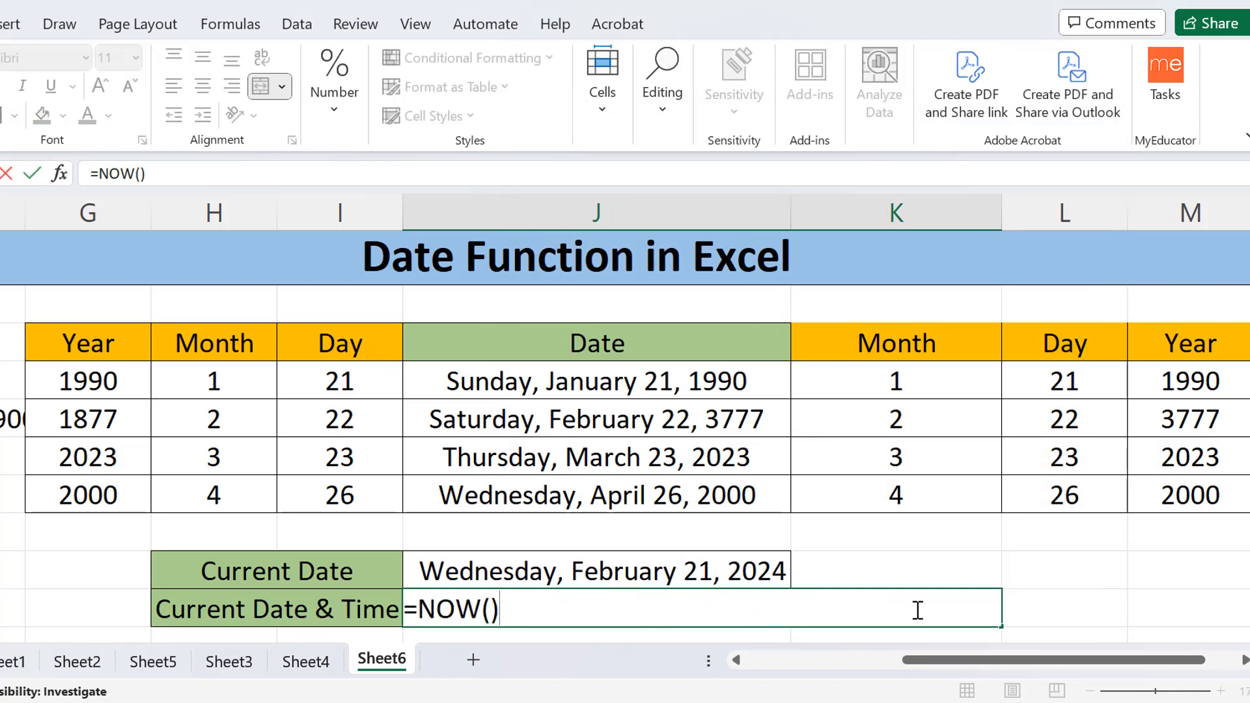
pyautogui.press('Return')
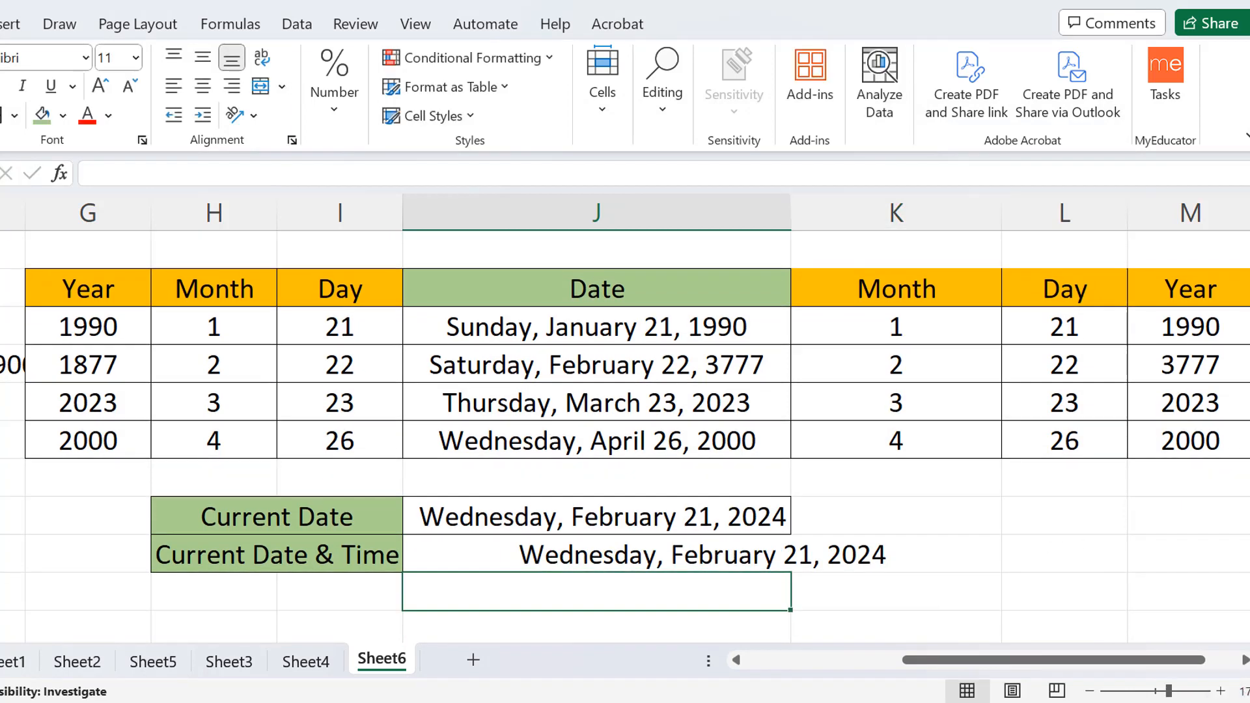
pyautogui.scroll(1, 687, 554)
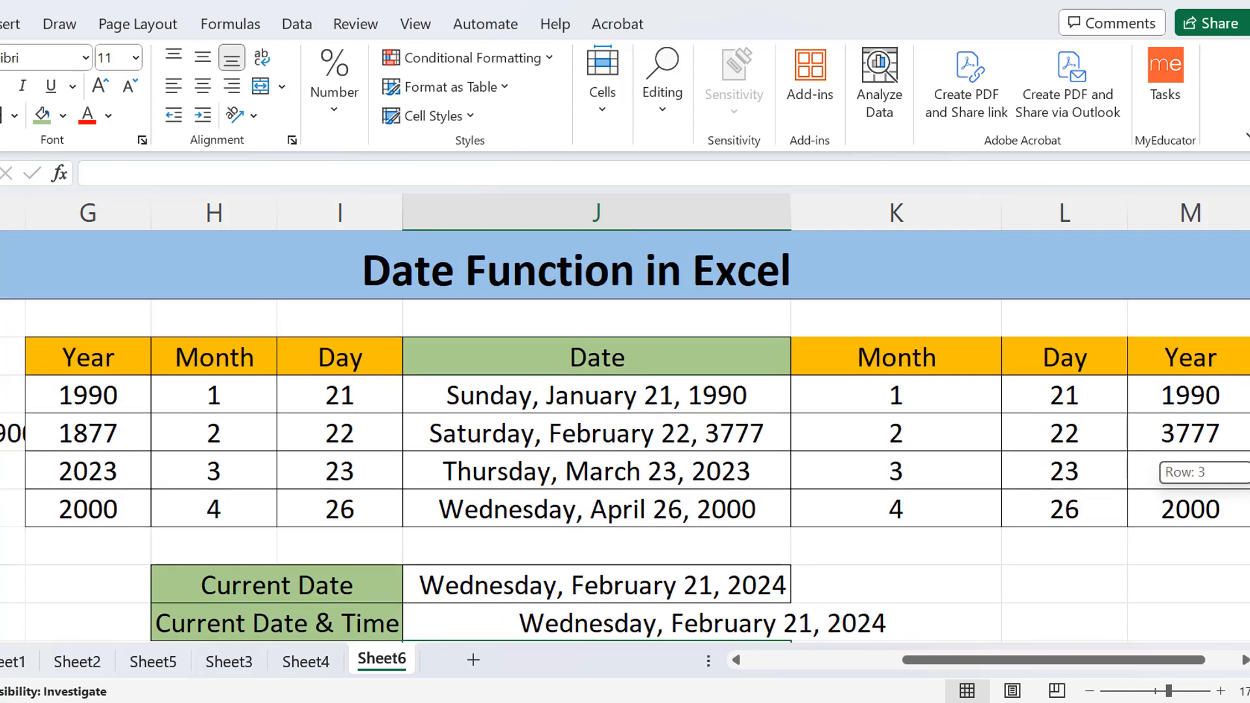
pyautogui.doubleClick(588, 615)
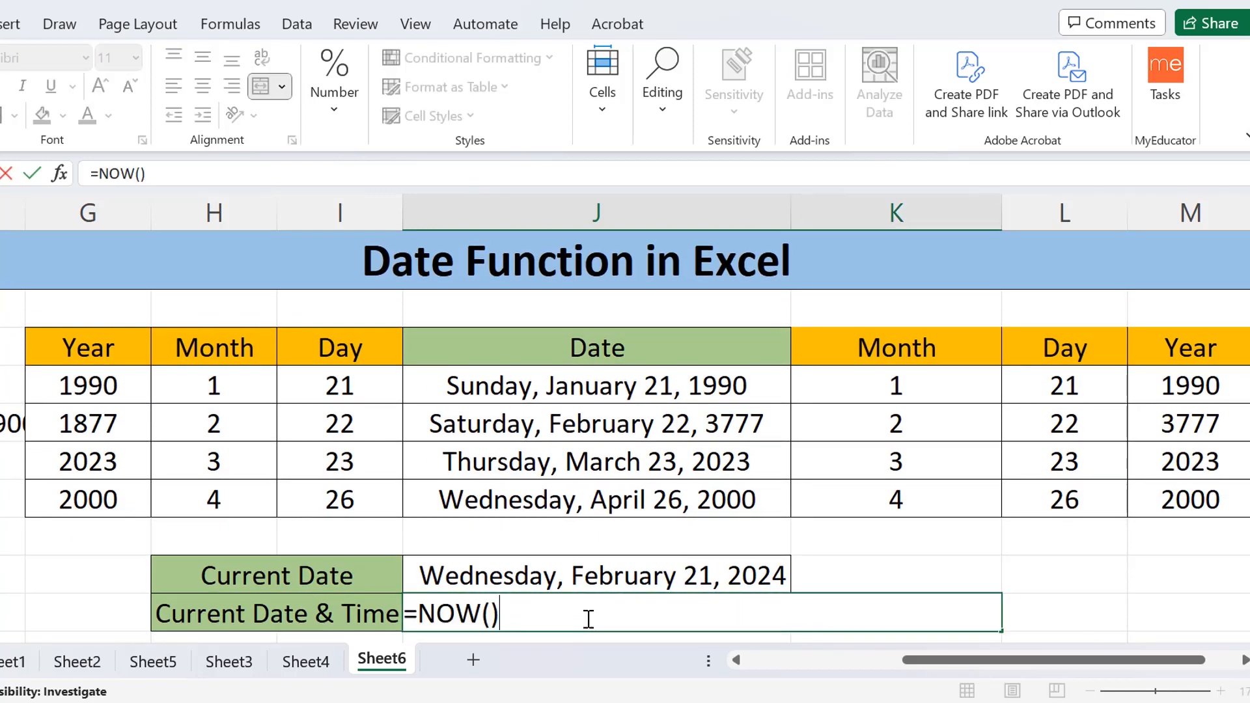
pyautogui.click(1068, 620)
# - Format the Current Date & Time value with the 3/14/12 1:30 PM date type
pyautogui.click(915, 613)
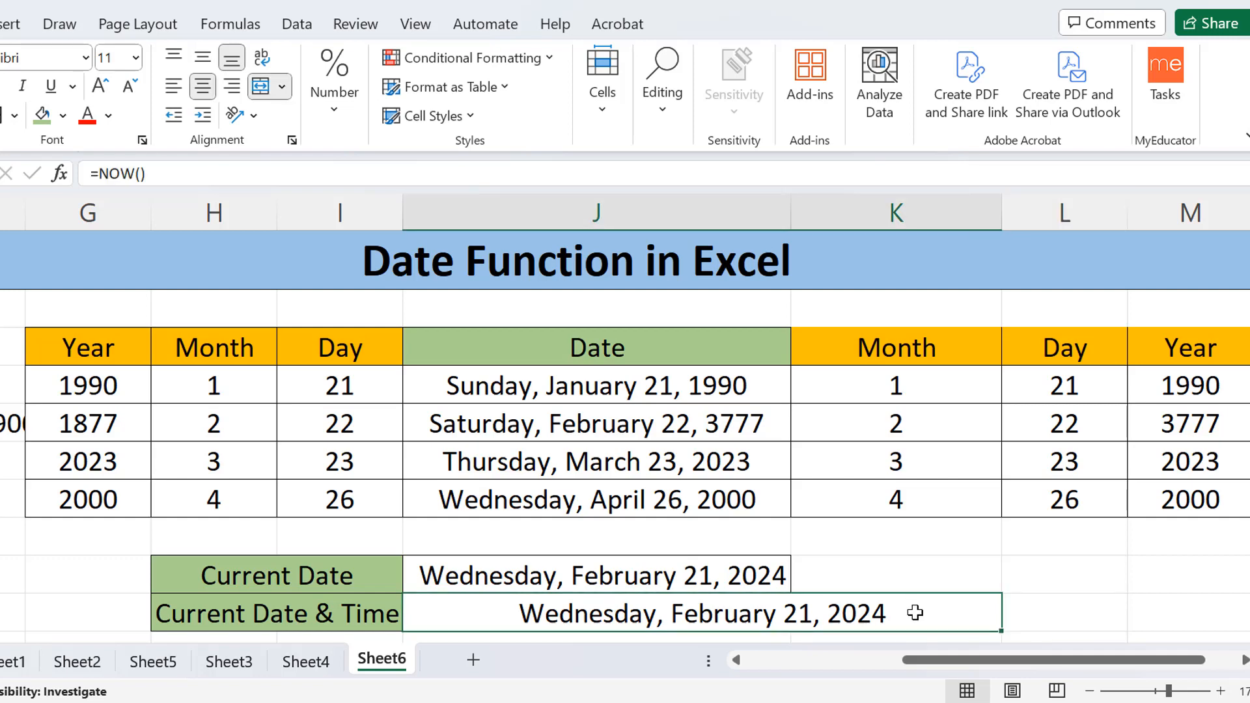
pyautogui.rightClick(914, 612)
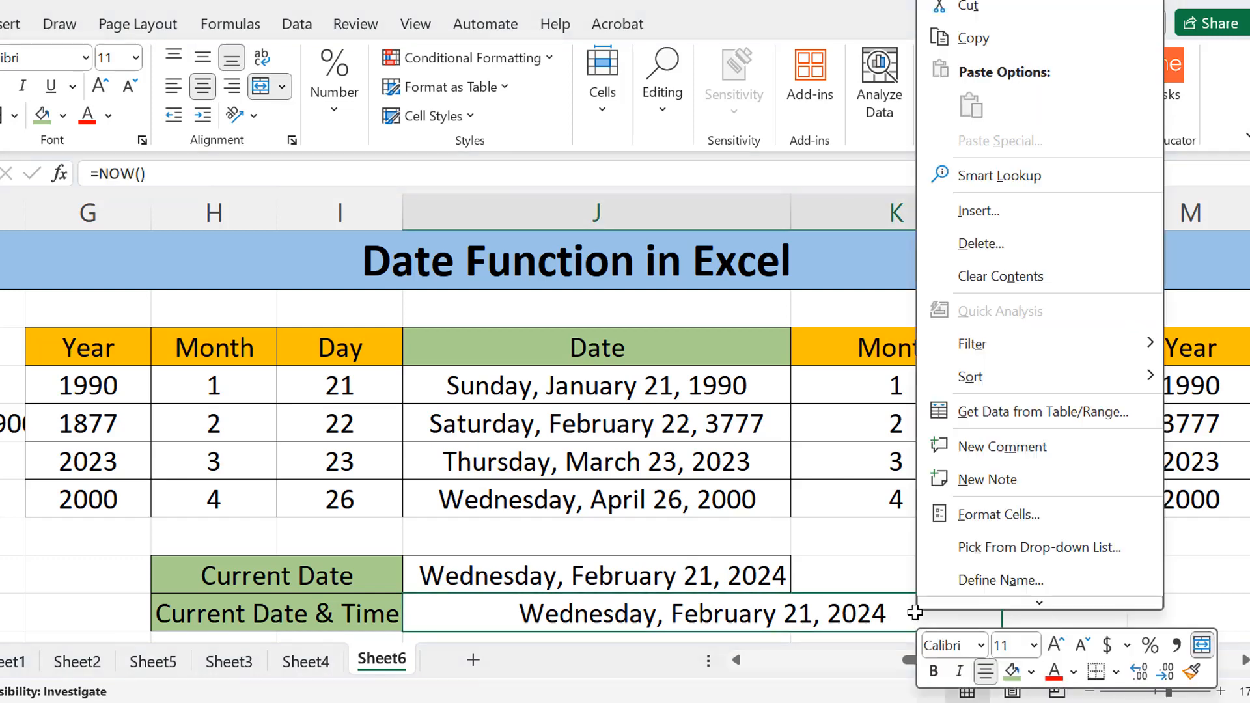
pyautogui.click(986, 514)
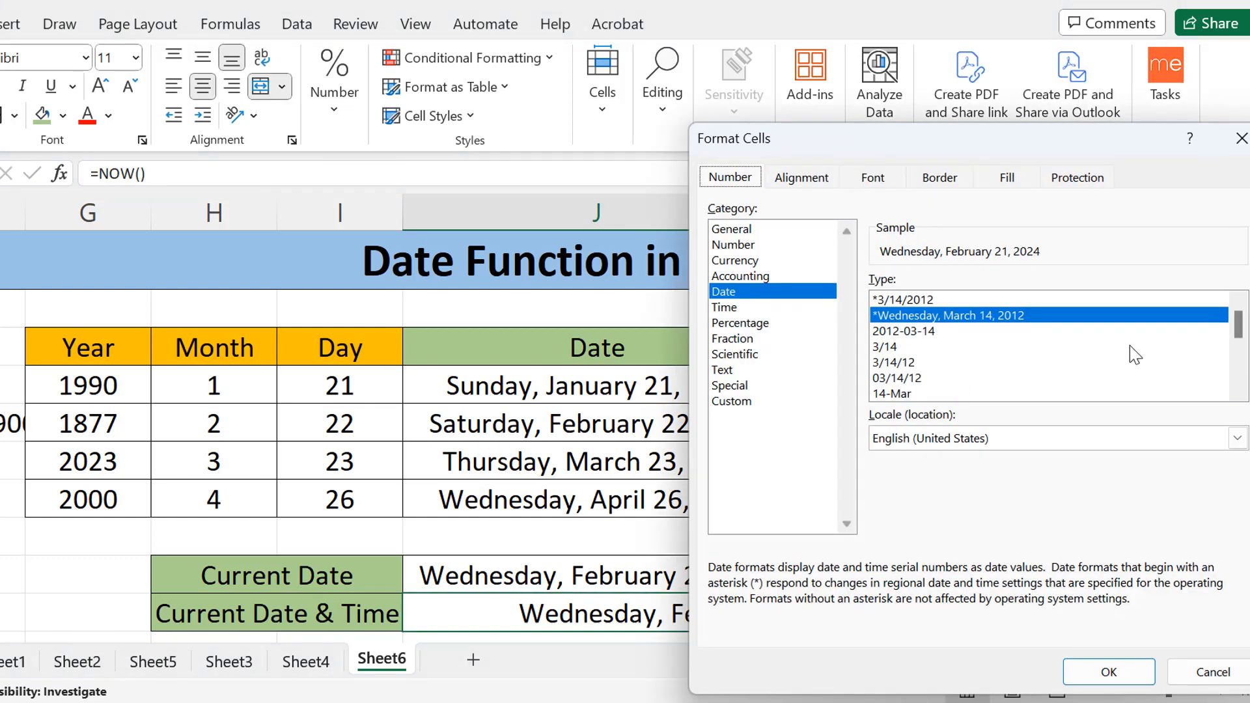
pyautogui.moveTo(1242, 326); pyautogui.dragTo(1245, 365)
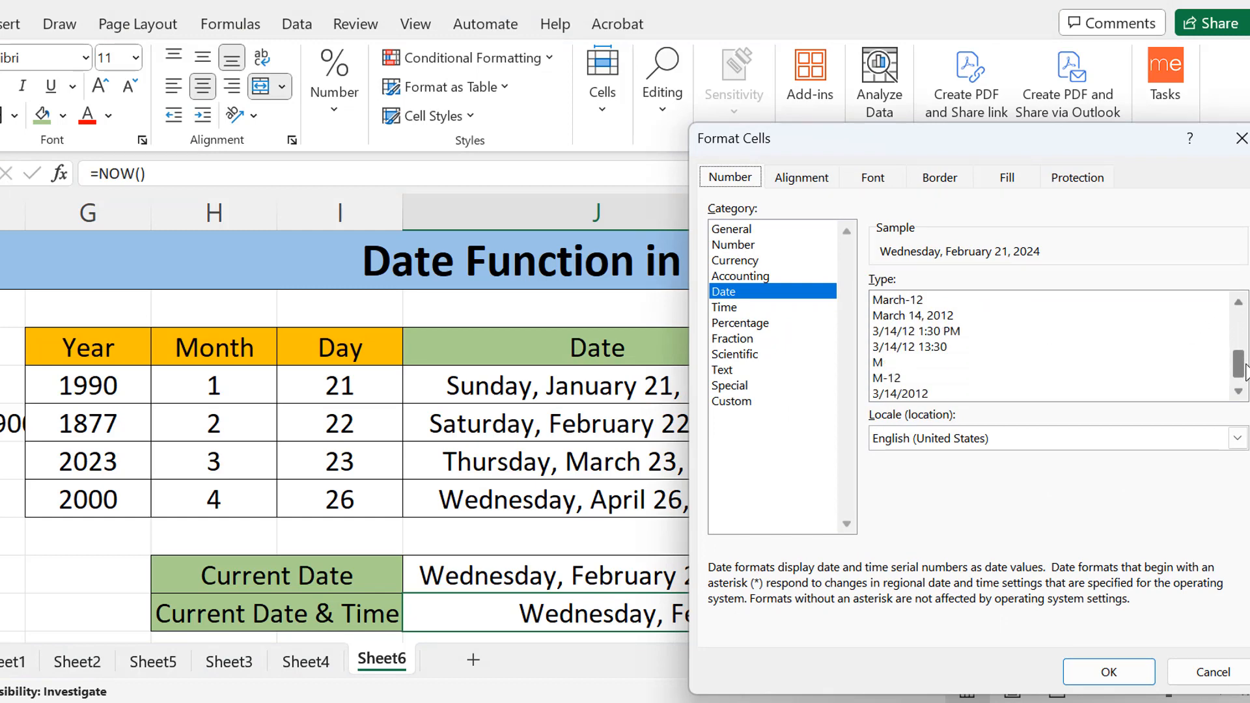
pyautogui.click(937, 332)
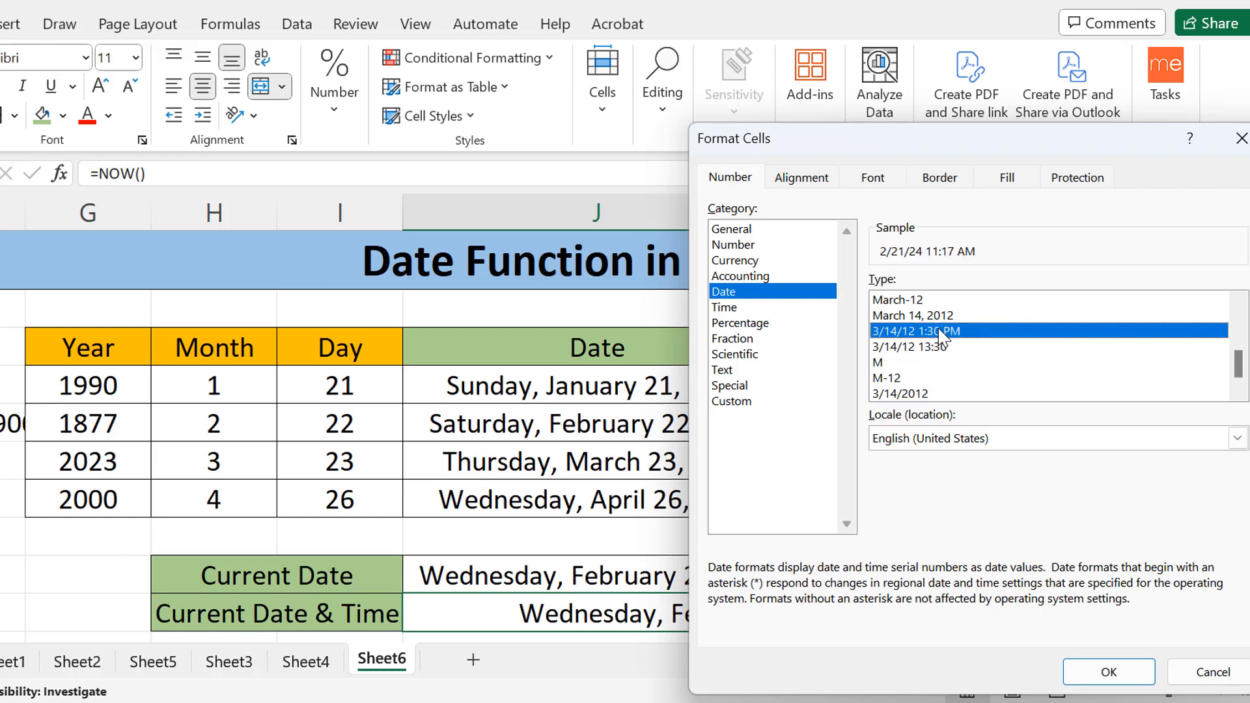
pyautogui.click(1109, 671)
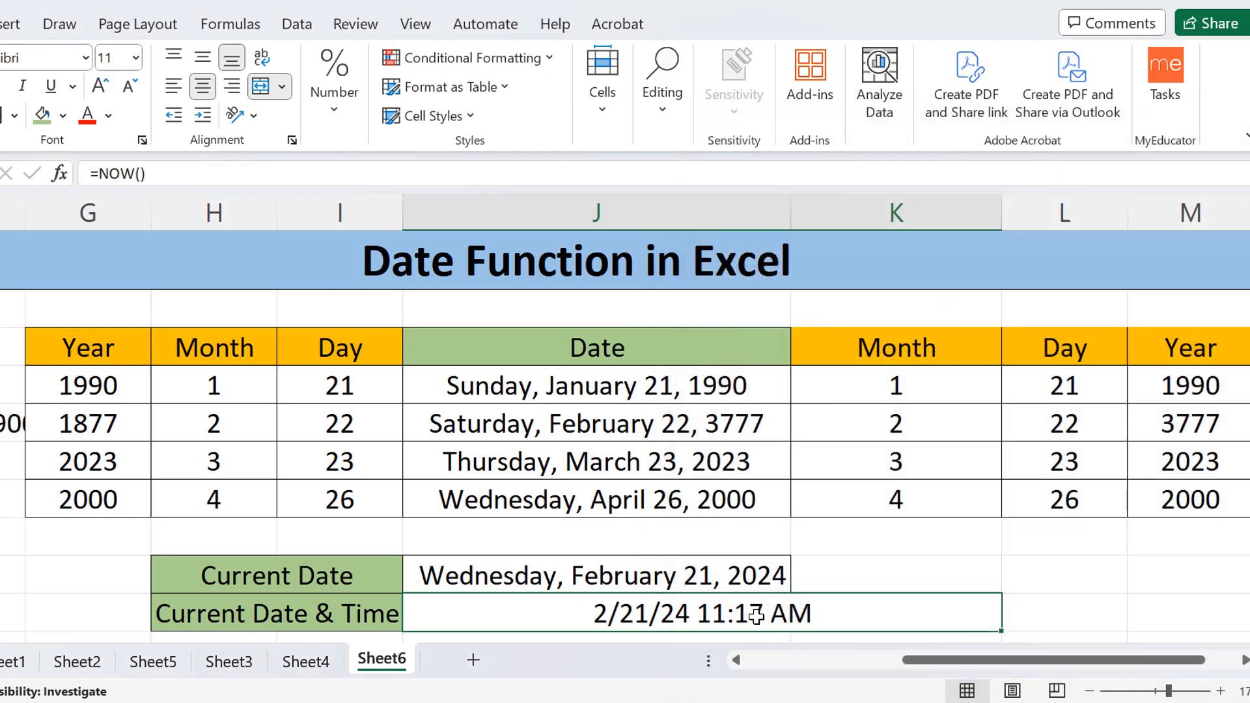